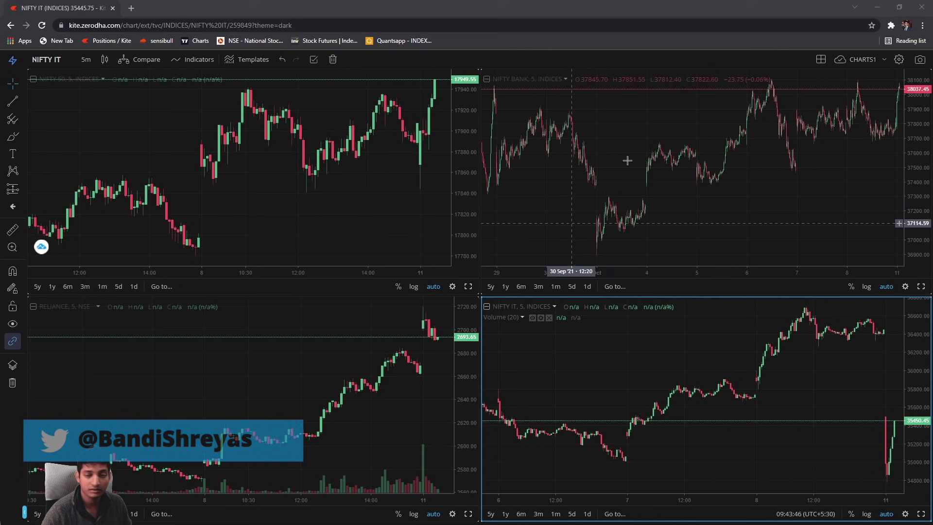
# Scroll up over the four-chart layout in Kite.
pyautogui.scroll(3, 407, 100)
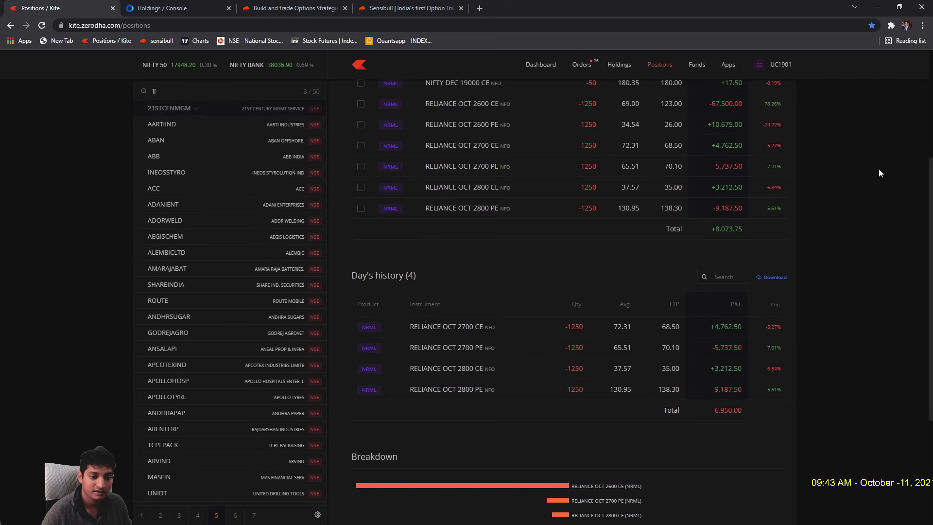
pyautogui.click(879, 167)
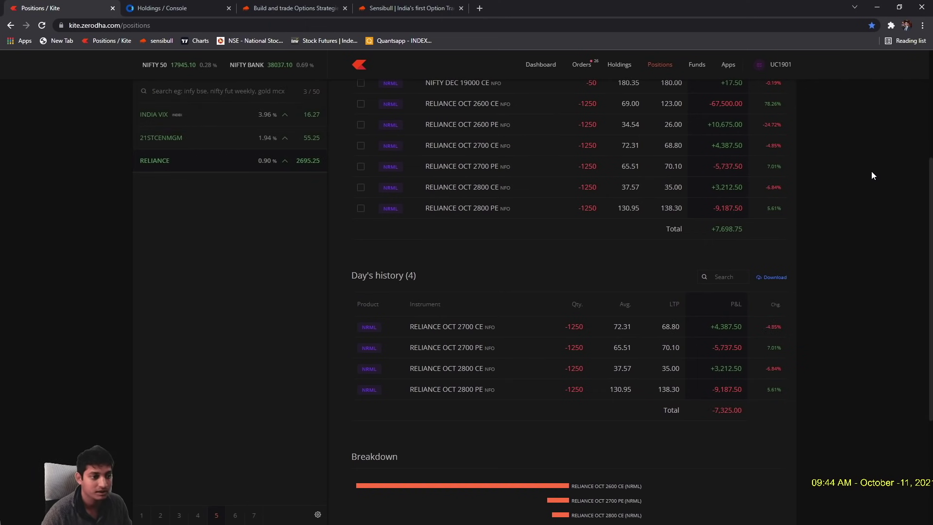
pyautogui.scroll(4, 790, 296)
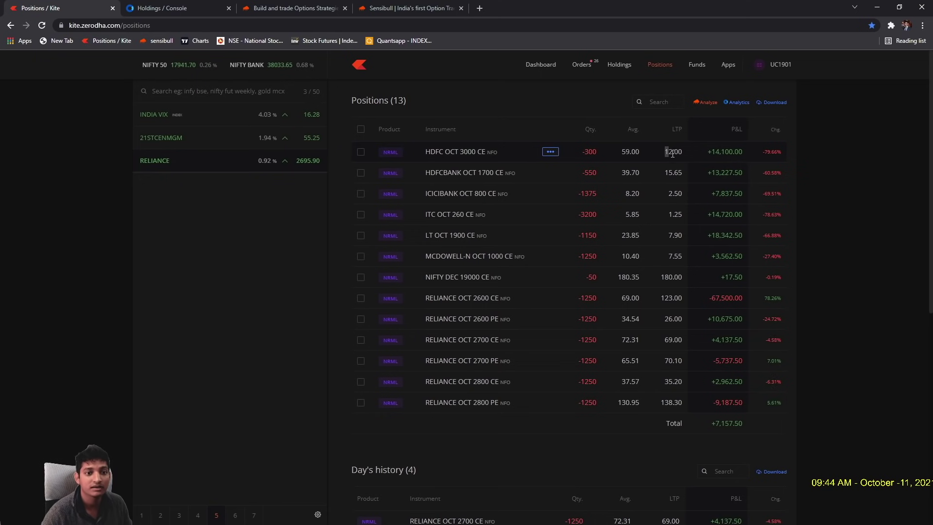
pyautogui.moveTo(673, 154); pyautogui.dragTo(692, 155)
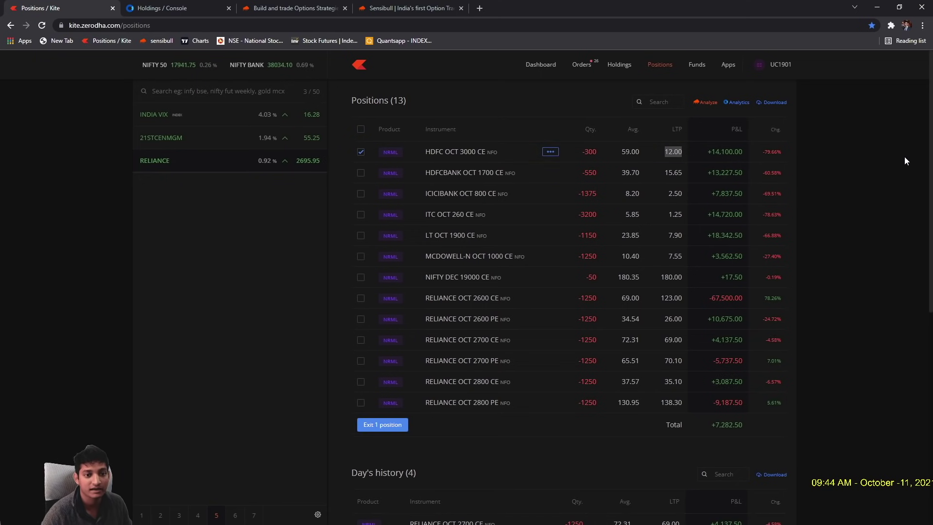
pyautogui.click(853, 171)
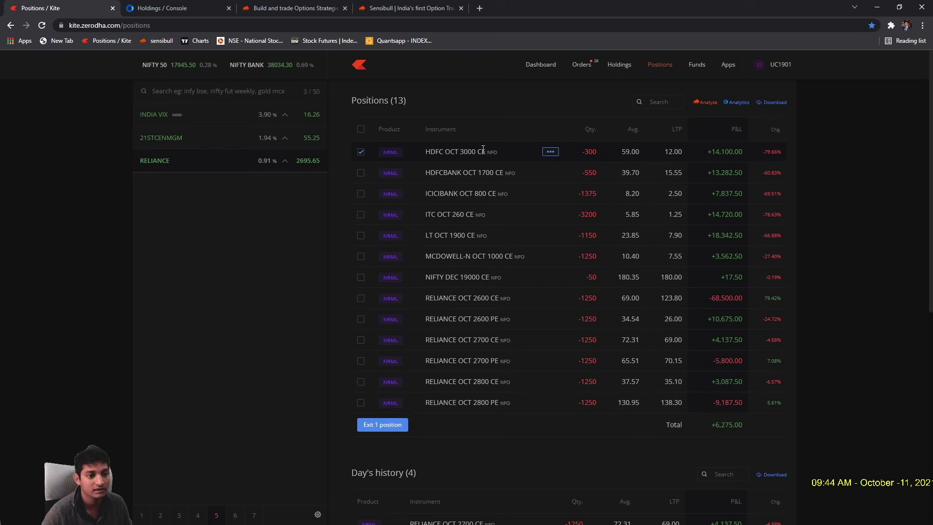
pyautogui.doubleClick(473, 152)
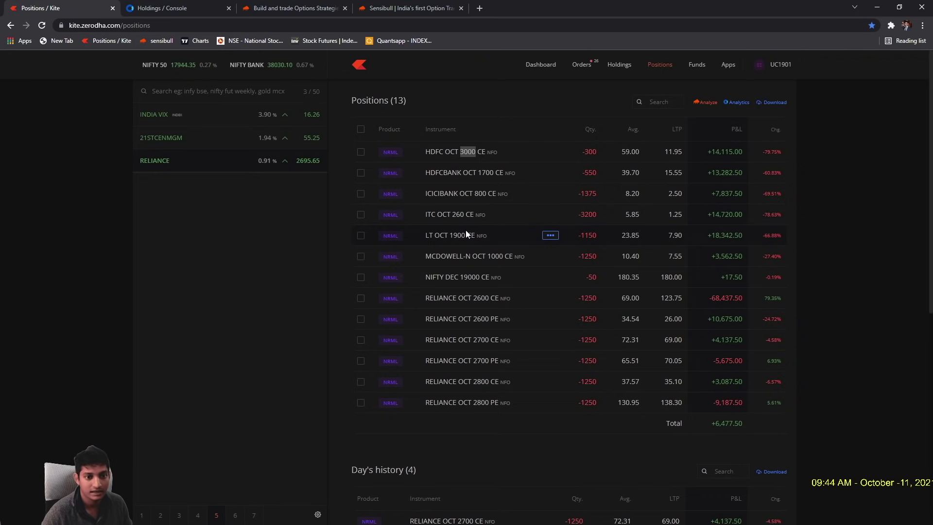
pyautogui.moveTo(529, 233); pyautogui.dragTo(484, 148)
pyautogui.click(862, 268)
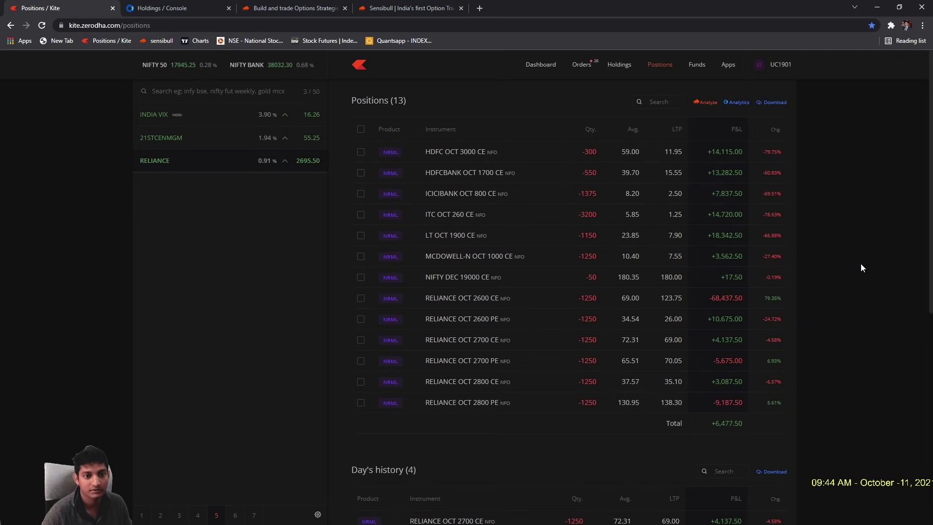
pyautogui.scroll(-1, 862, 267)
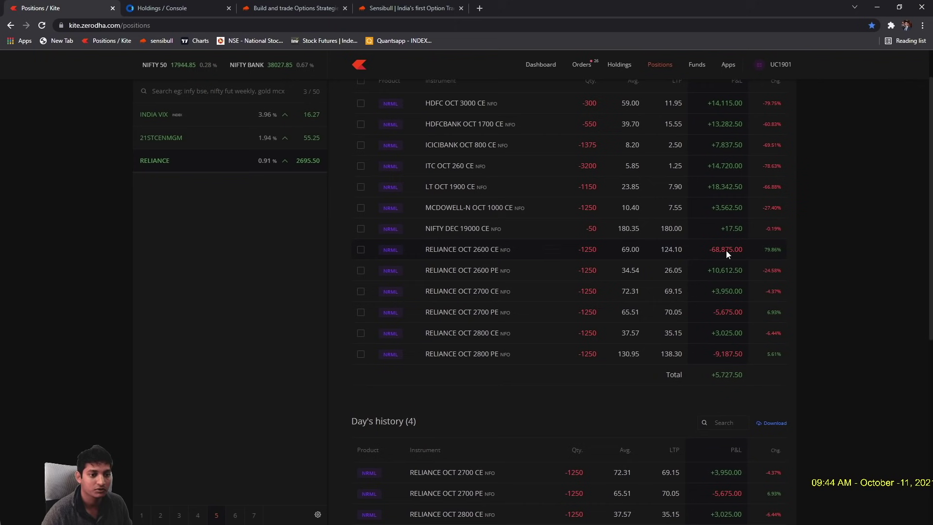
pyautogui.doubleClick(589, 208)
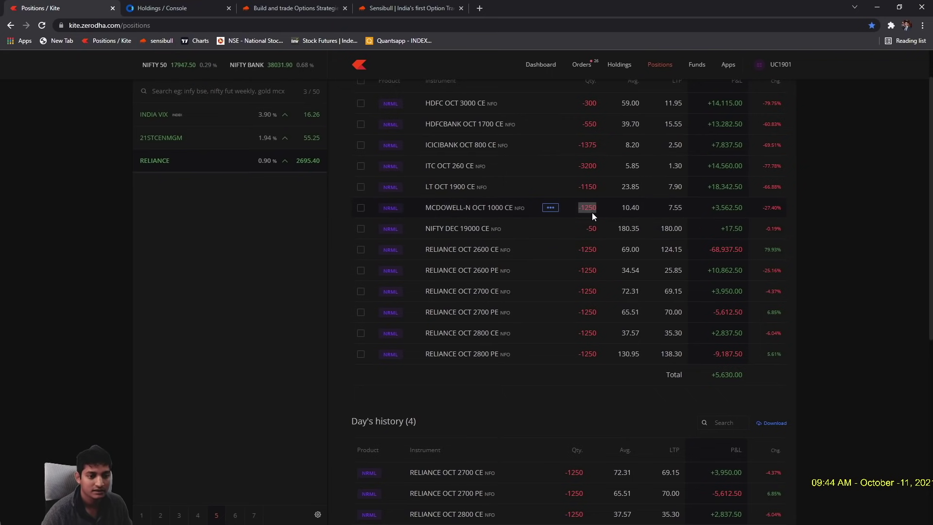
pyautogui.scroll(-1, 592, 212)
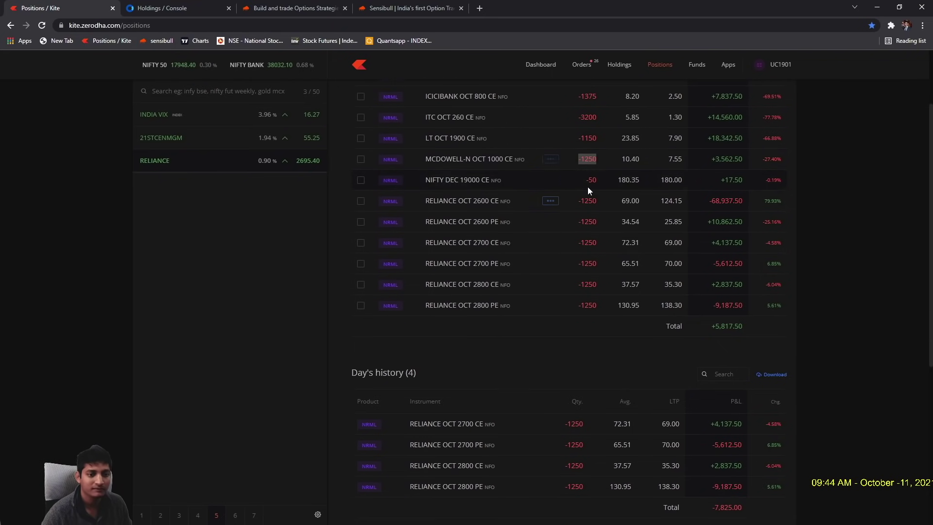
pyautogui.scroll(-1, 625, 211)
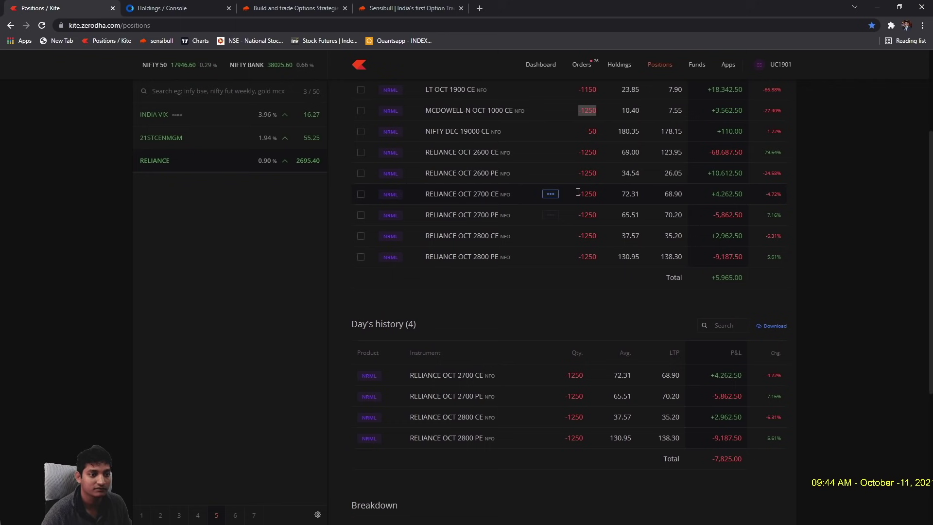
pyautogui.doubleClick(489, 151)
pyautogui.moveTo(570, 148); pyautogui.dragTo(637, 157)
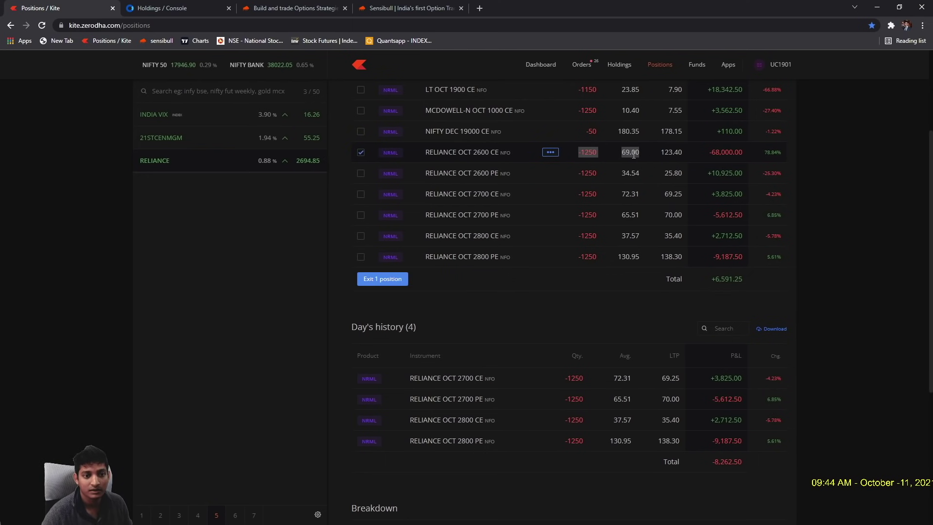
pyautogui.click(672, 154)
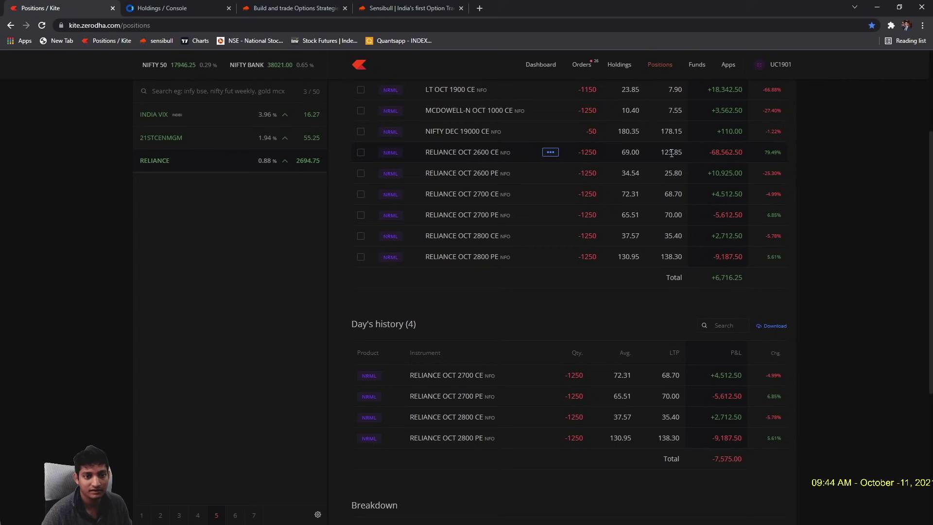
pyautogui.doubleClick(672, 153)
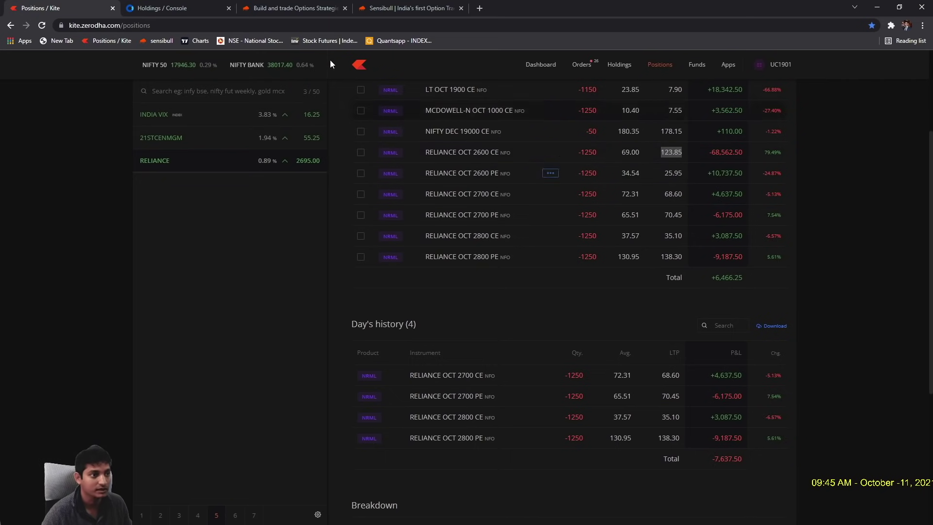
pyautogui.click(187, 12)
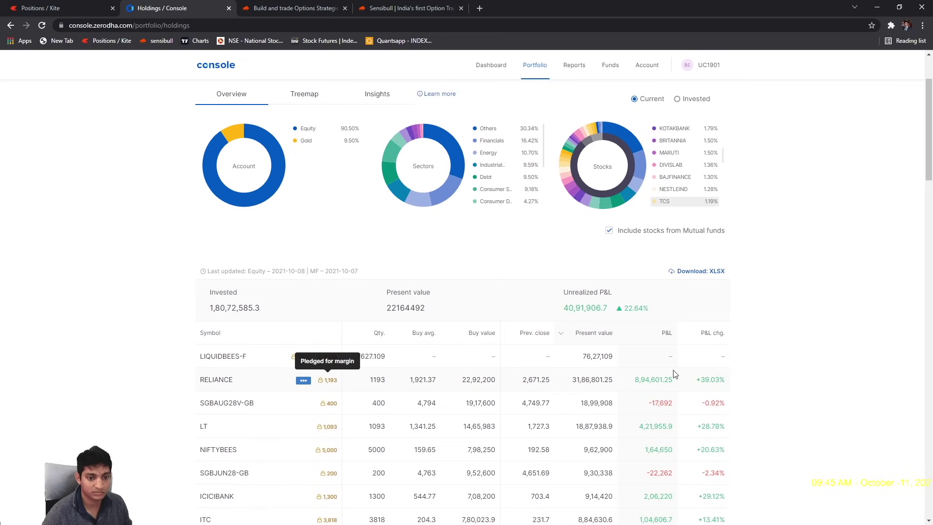
pyautogui.click(50, 6)
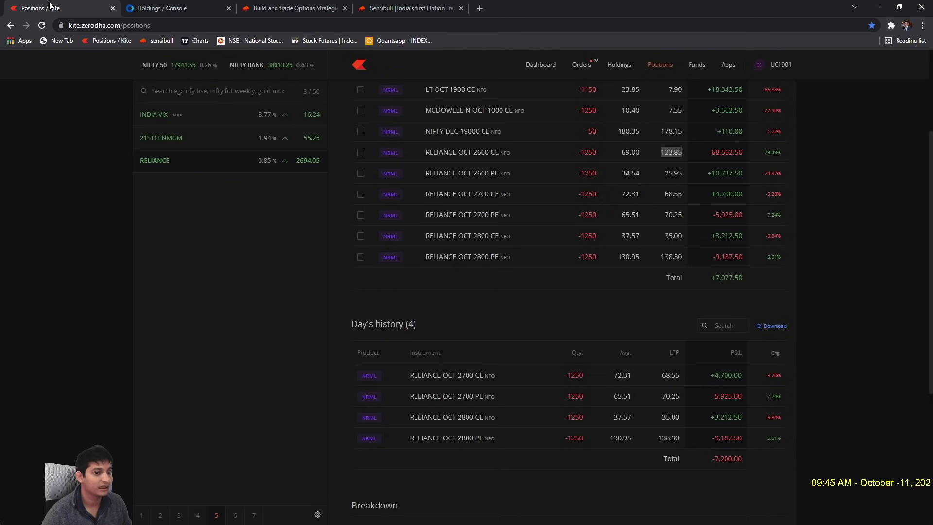
pyautogui.scroll(-1, 874, 322)
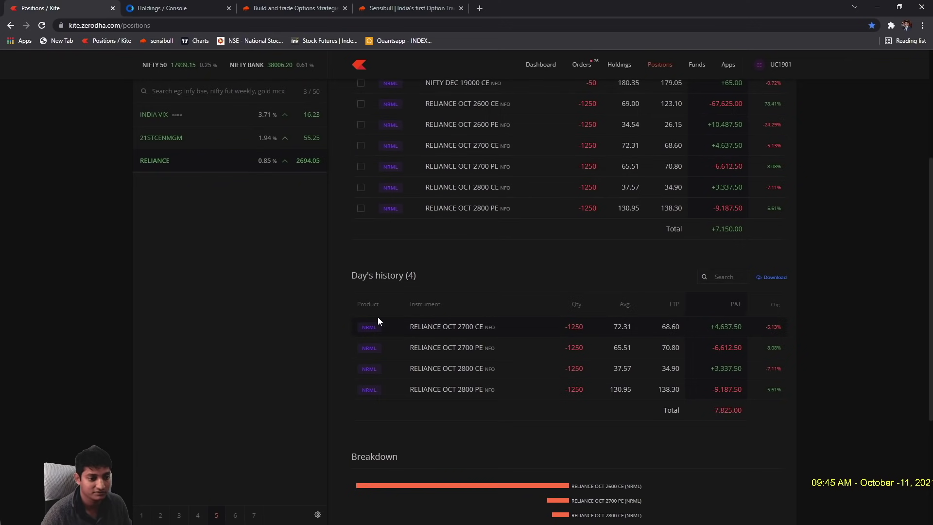
pyautogui.moveTo(398, 325); pyautogui.dragTo(748, 422)
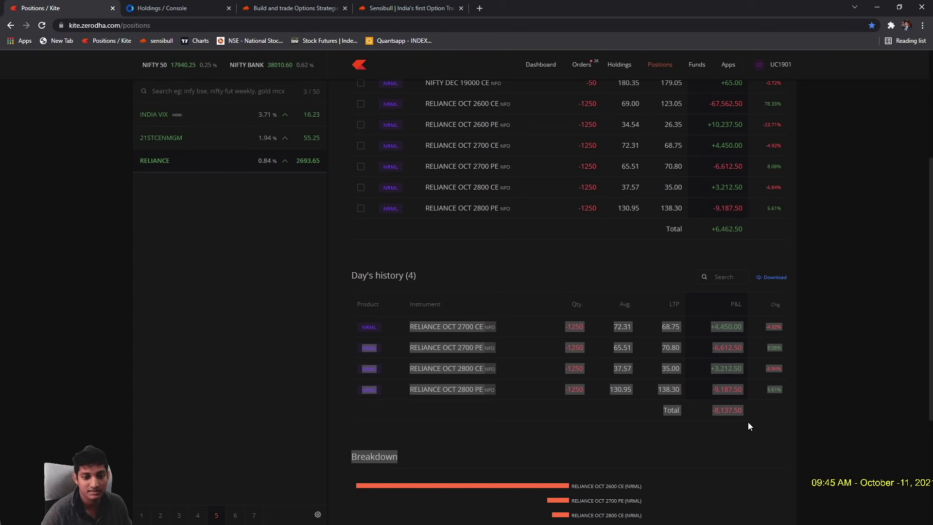
pyautogui.click(848, 368)
pyautogui.scroll(1, 708, 313)
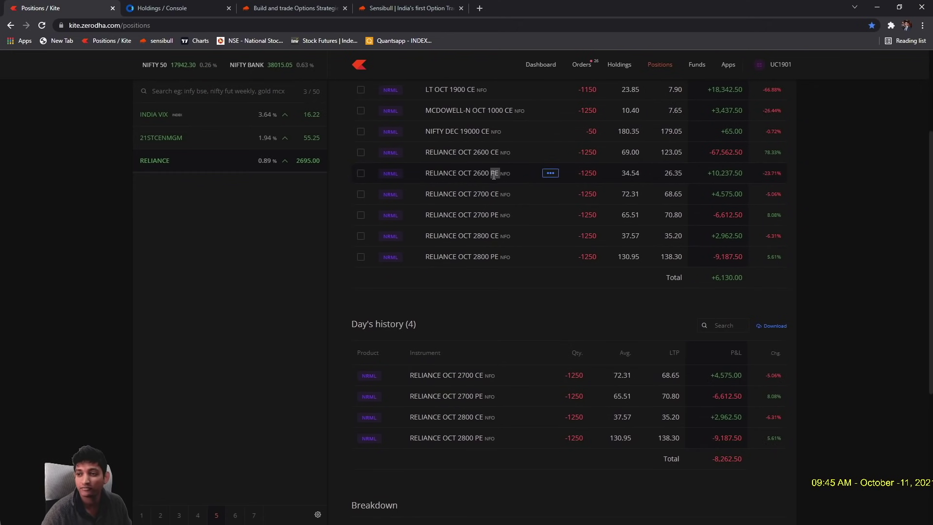
pyautogui.doubleClick(633, 174)
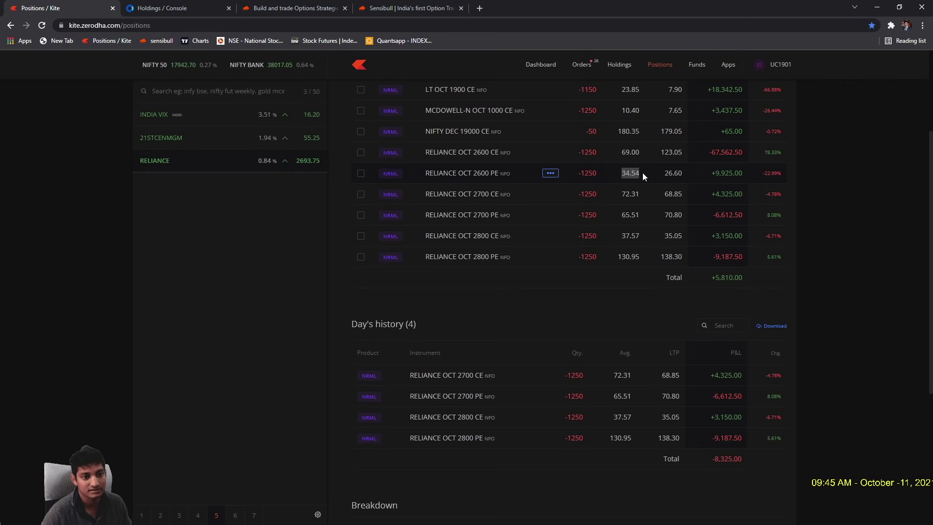
pyautogui.moveTo(719, 174); pyautogui.dragTo(744, 174)
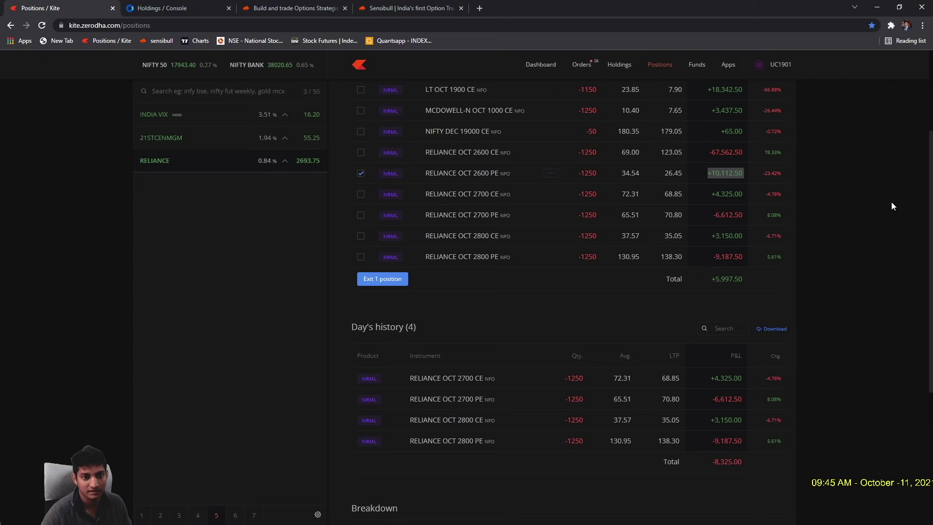
pyautogui.scroll(-1, 608, 334)
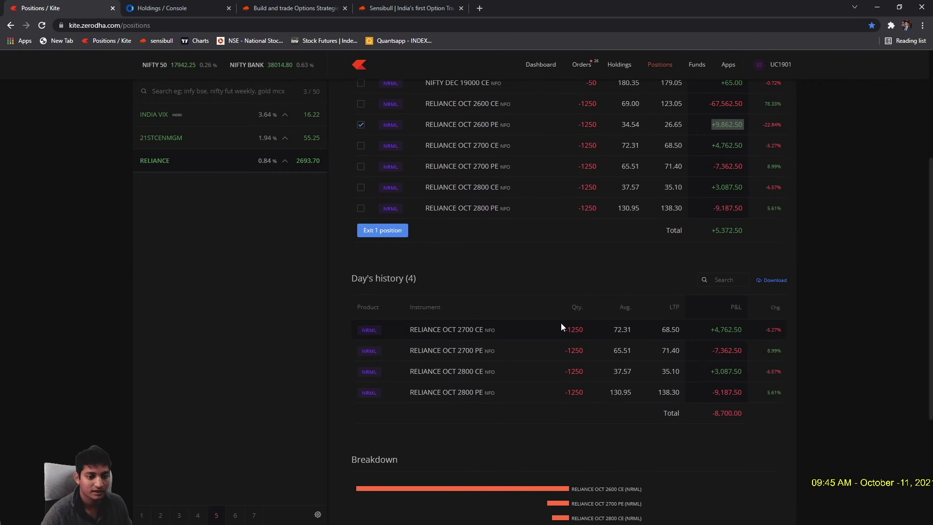
pyautogui.moveTo(561, 327); pyautogui.dragTo(669, 413)
pyautogui.click(883, 371)
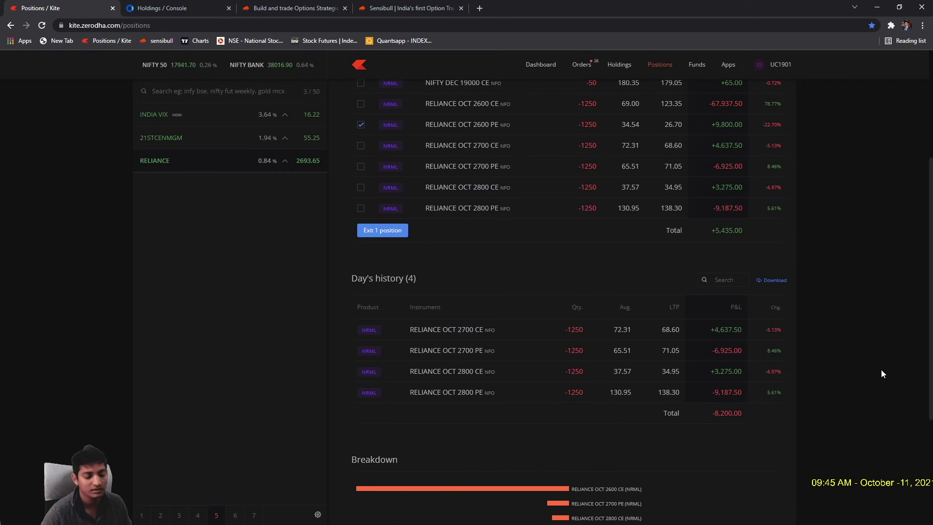
# In Sensibull, keep only the short 28 Oct 2600 CE among the RELIANCE positions.
pyautogui.click(274, 10)
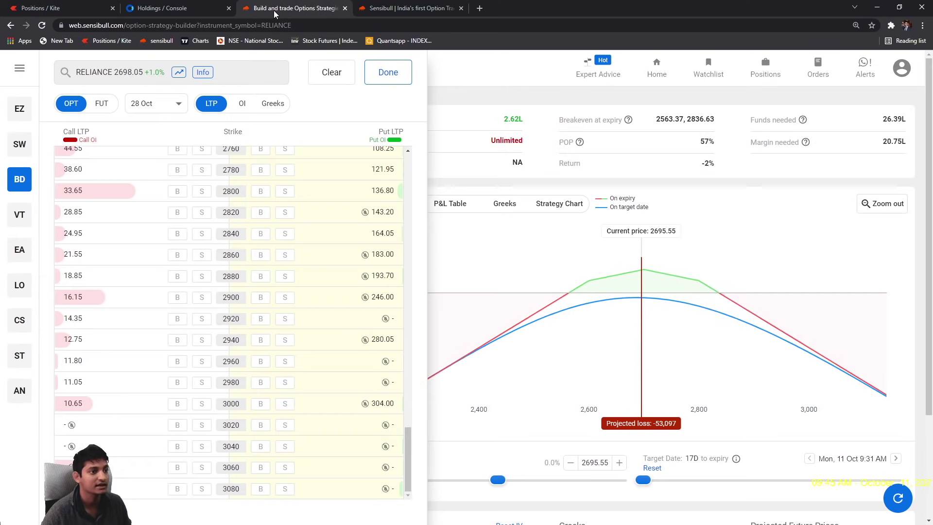
pyautogui.click(766, 68)
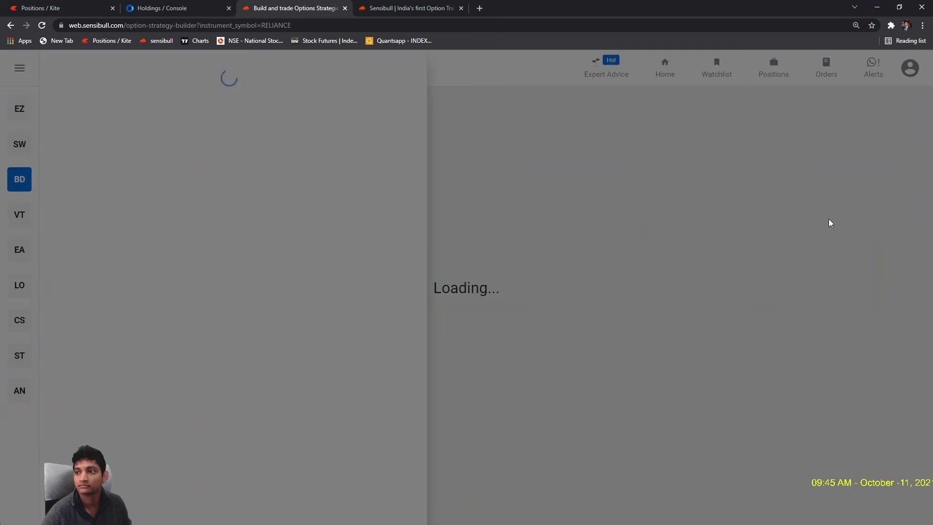
pyautogui.click(394, 72)
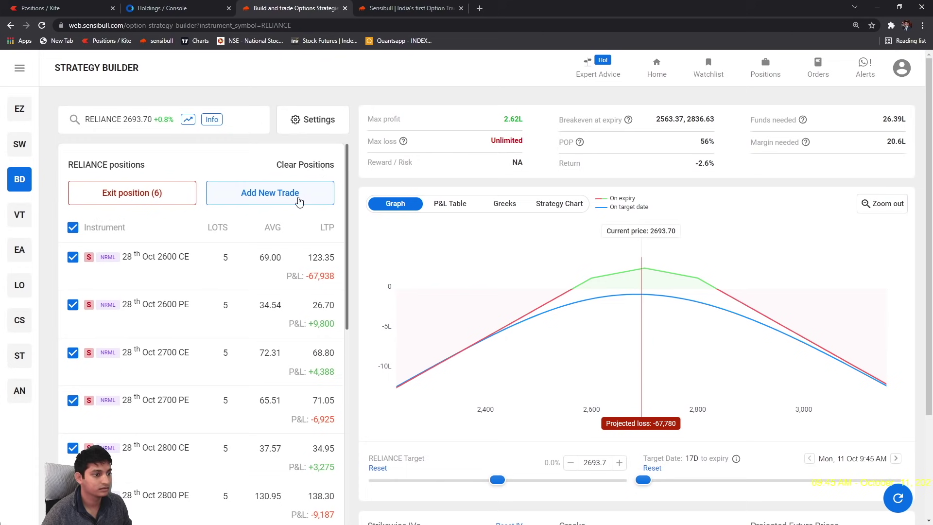
pyautogui.click(73, 228)
pyautogui.scroll(-2, 125, 316)
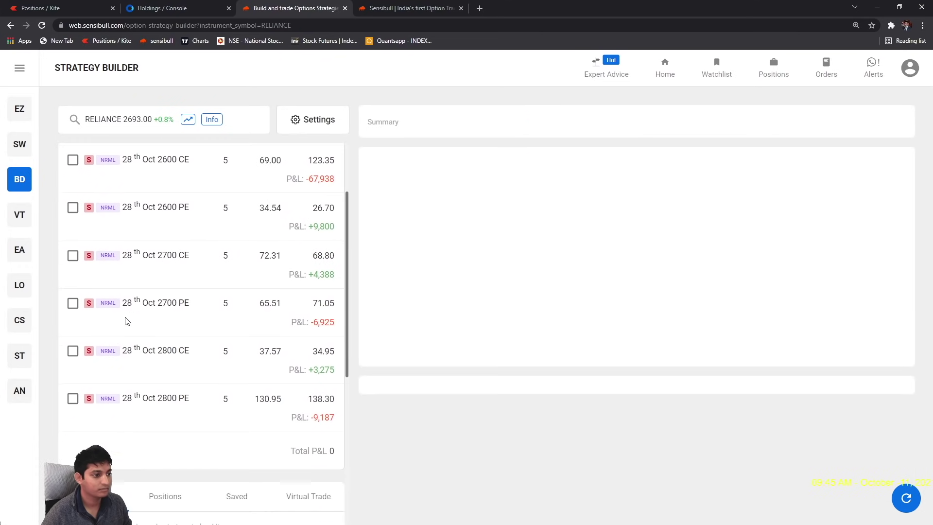
pyautogui.moveTo(63, 282)
pyautogui.click(73, 160)
pyautogui.scroll(2, 162, 226)
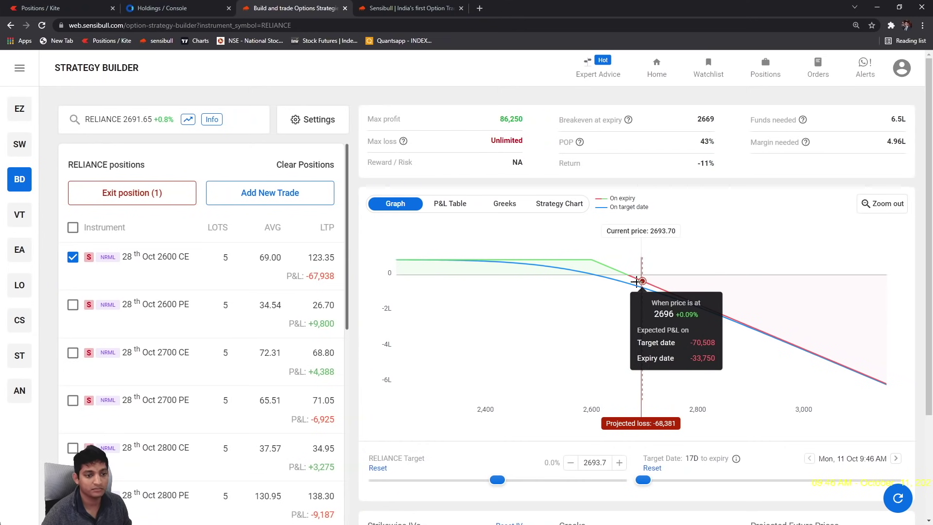
pyautogui.scroll(-2, 261, 217)
pyautogui.scroll(2, 285, 244)
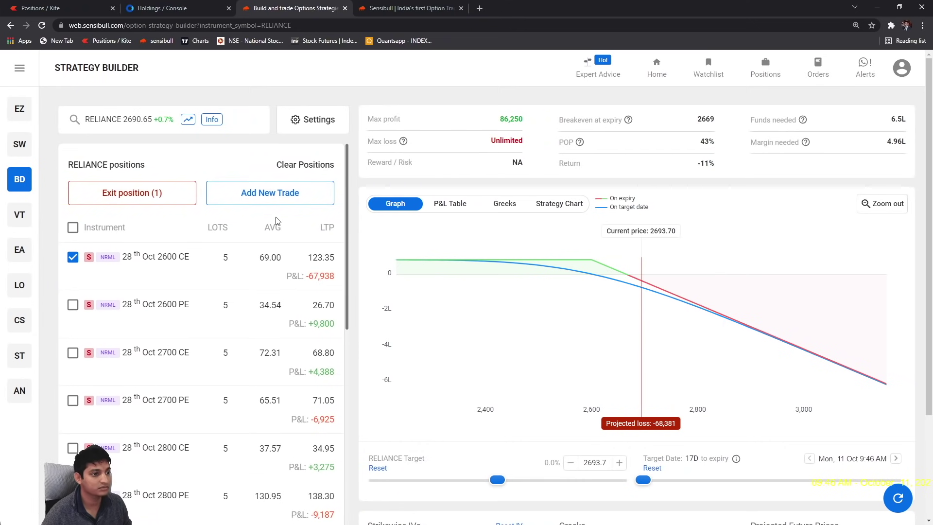
# Add a 5-lot buy of 28 Oct RELIANCE futures priced at 2550.
pyautogui.click(283, 193)
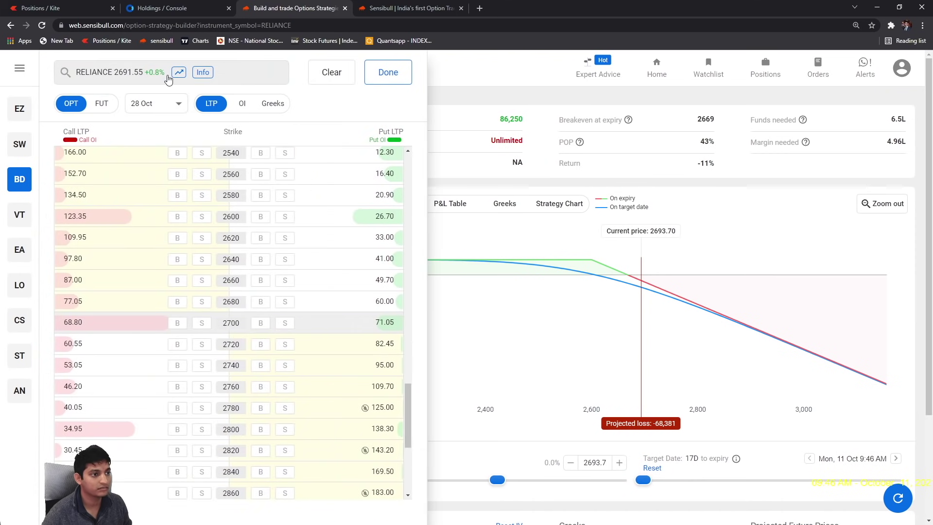
pyautogui.click(102, 104)
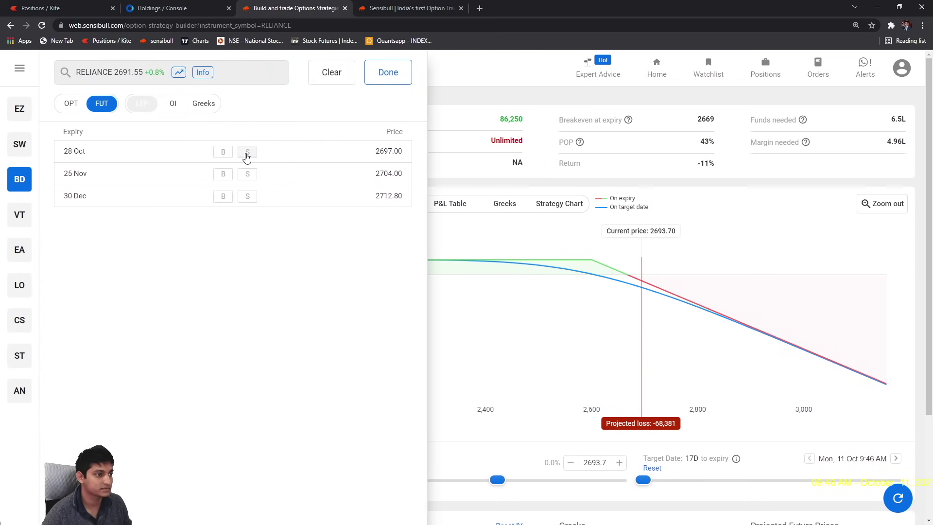
pyautogui.click(223, 152)
pyautogui.click(408, 78)
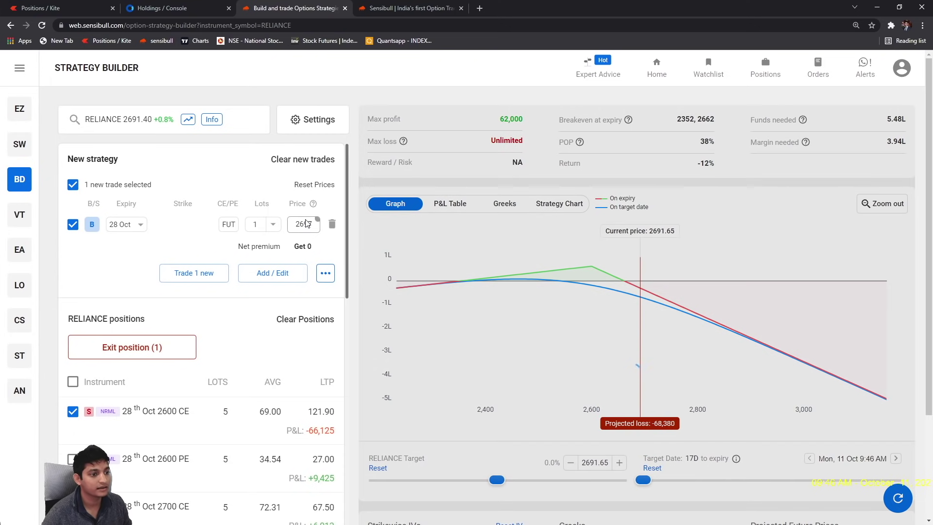
pyautogui.click(298, 225)
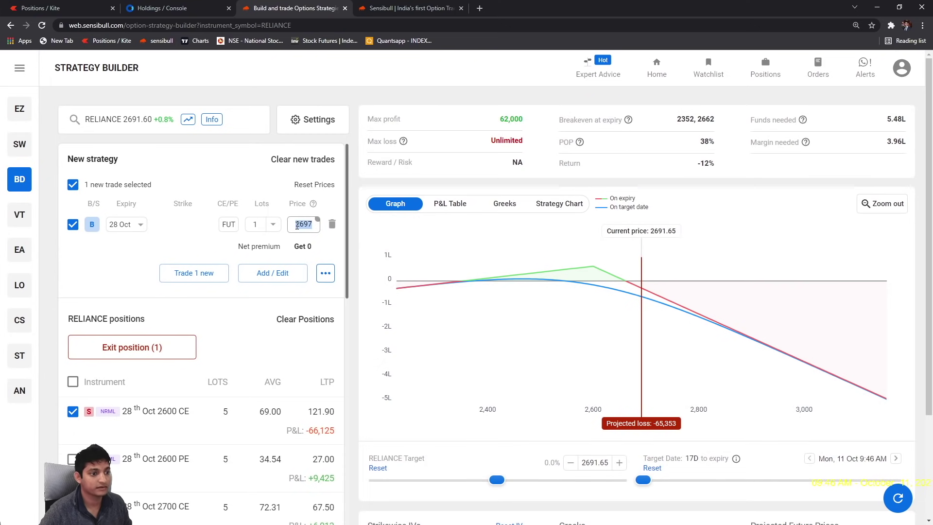
pyautogui.write('2550')
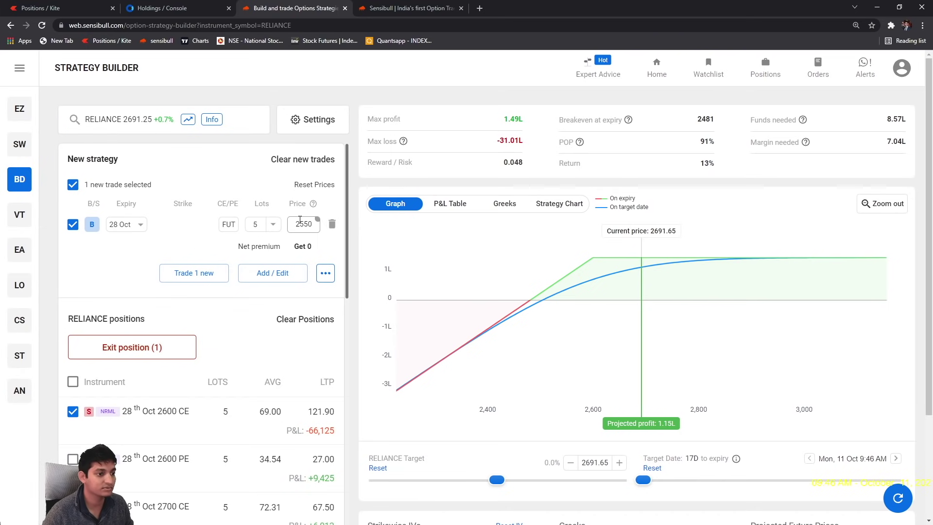
# Delete the futures leg and add the short 28 Oct 2600 PE to the strategy.
pyautogui.click(332, 224)
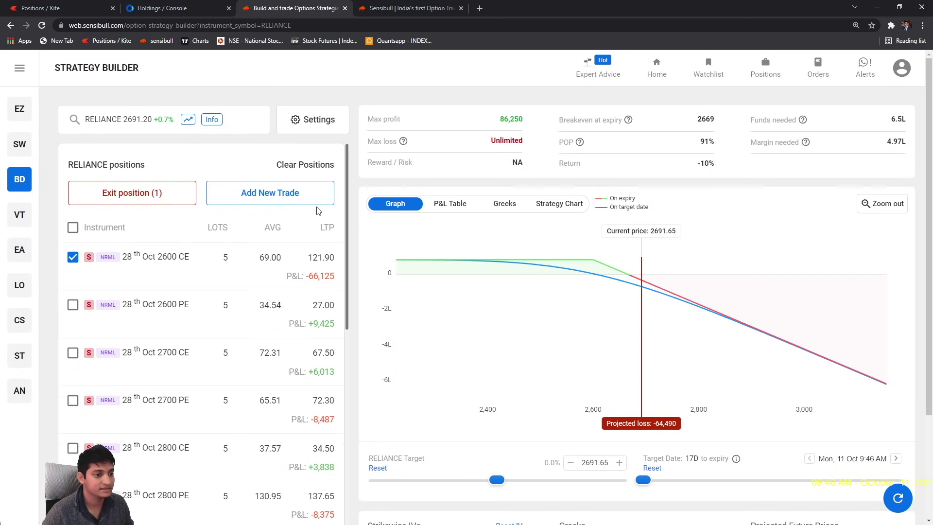
pyautogui.scroll(-2, 309, 204)
pyautogui.scroll(-2, 309, 204)
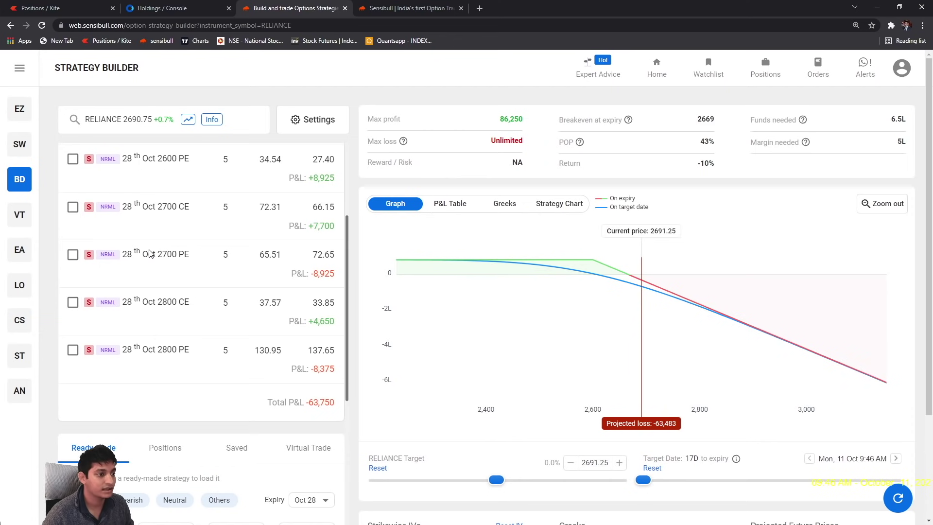
pyautogui.scroll(1, 144, 255)
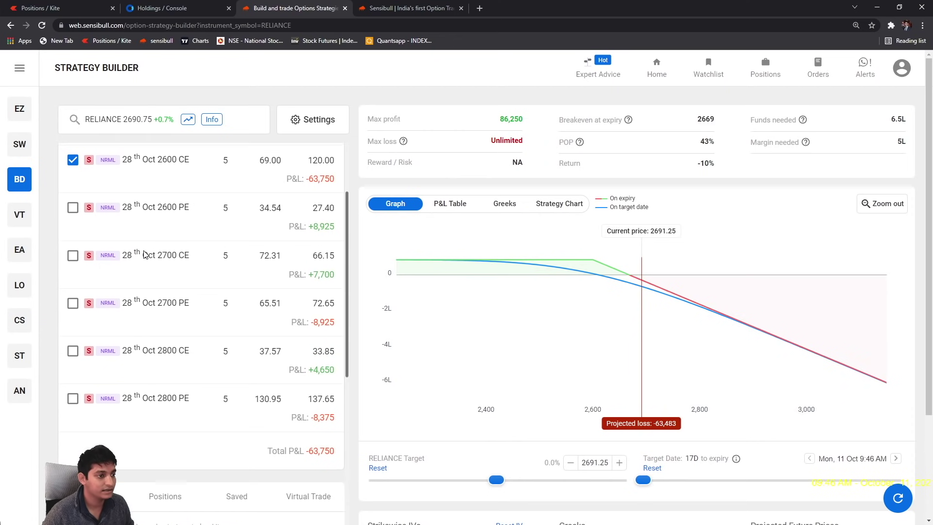
pyautogui.click(73, 208)
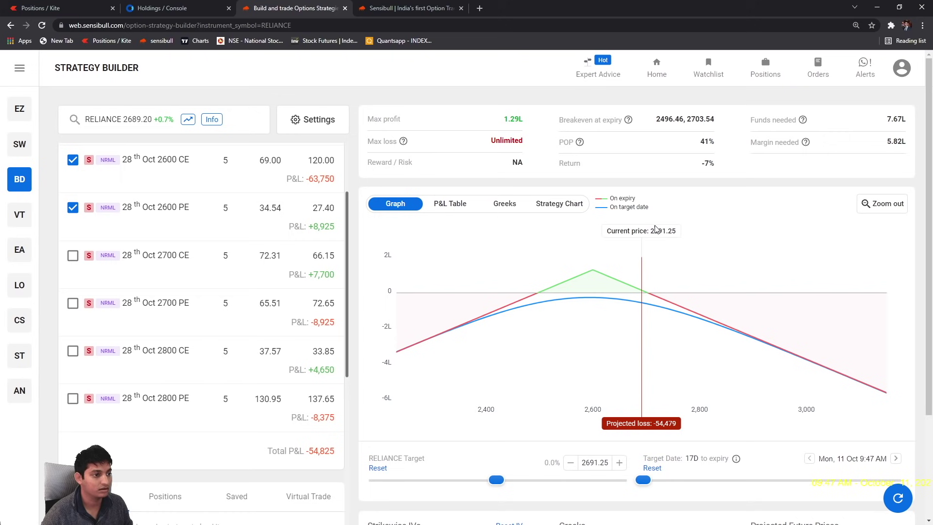
pyautogui.scroll(1, 287, 228)
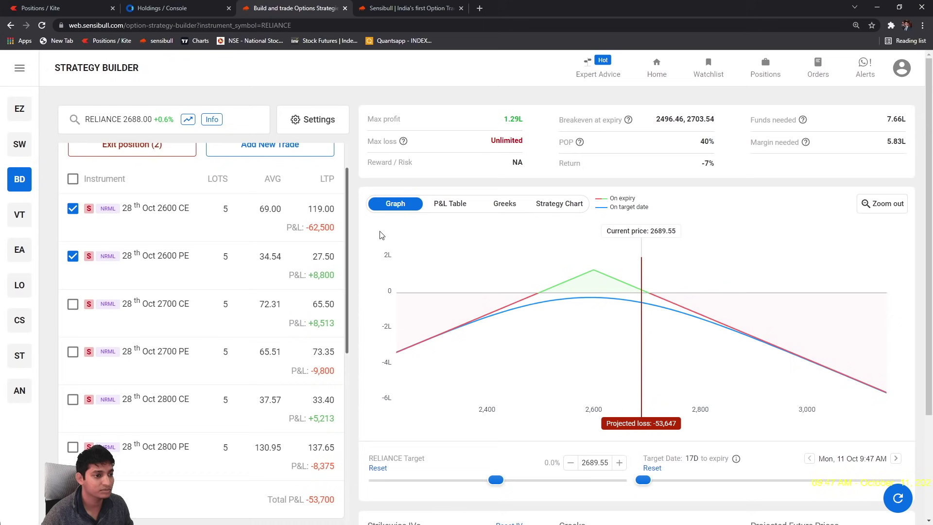
pyautogui.scroll(1, 306, 276)
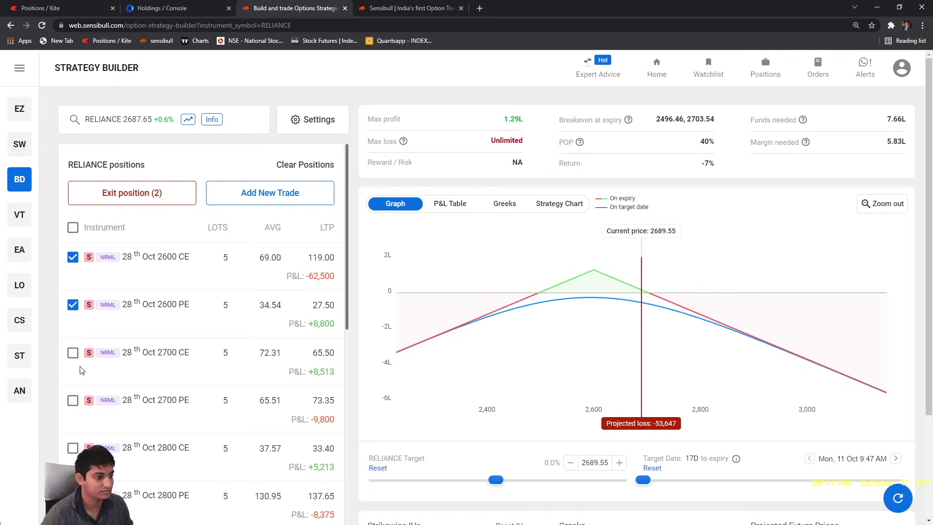
# Add the 2700 CE, 2700 PE, 2800 CE and 2800 PE positions to the payoff.
pyautogui.click(73, 352)
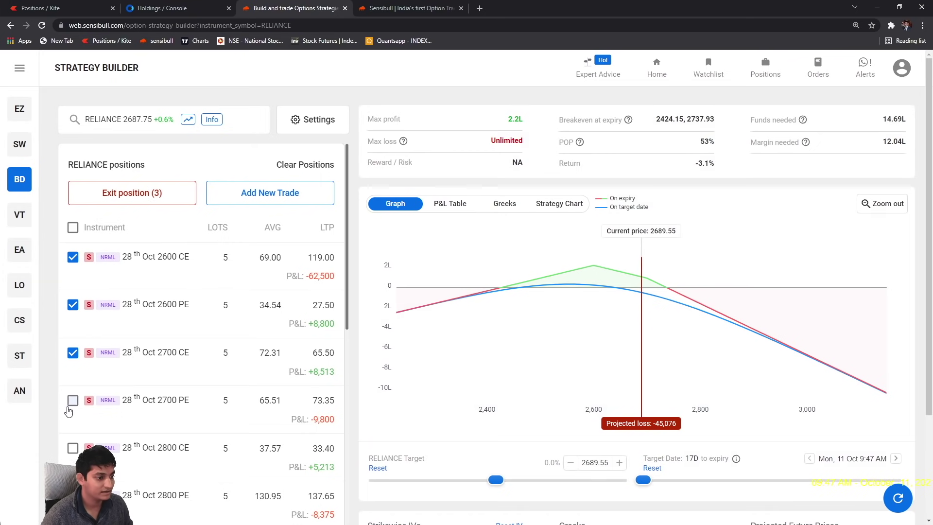
pyautogui.click(71, 402)
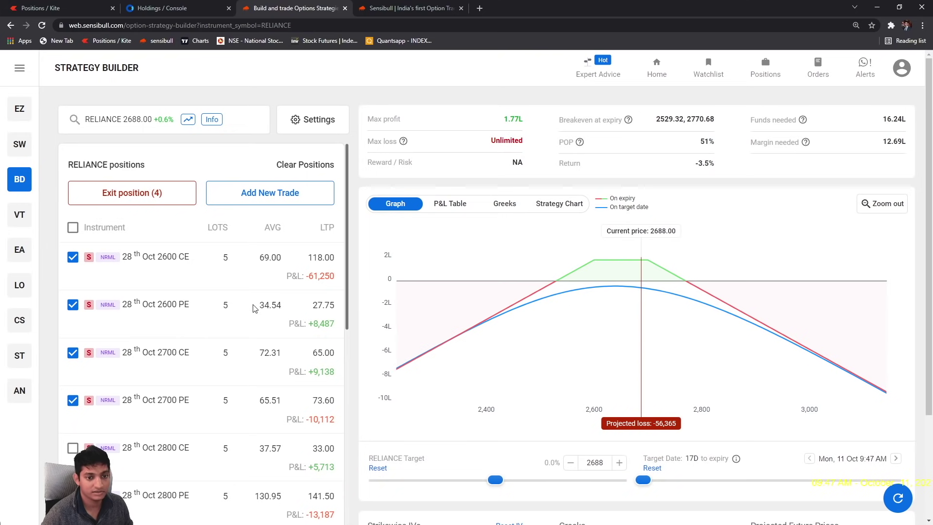
pyautogui.scroll(-2, 157, 388)
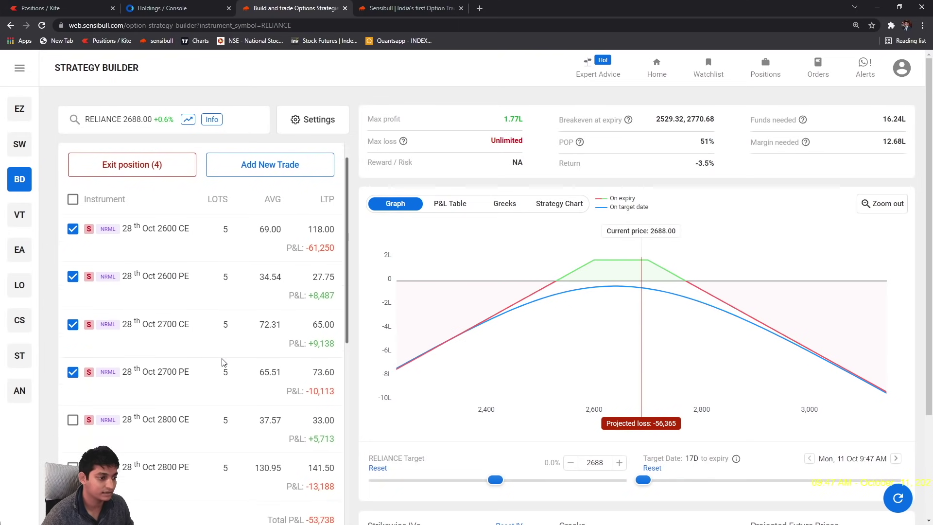
pyautogui.click(73, 352)
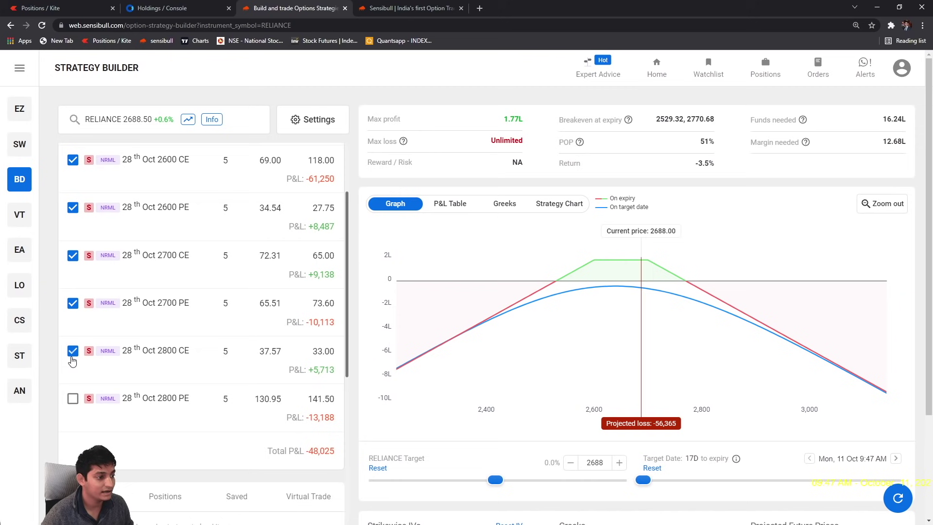
pyautogui.click(73, 400)
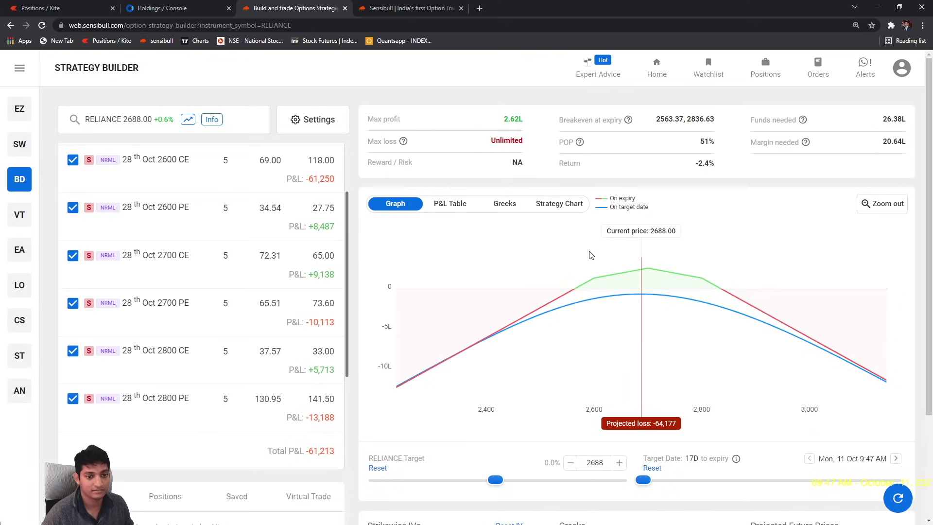
pyautogui.moveTo(620, 271)
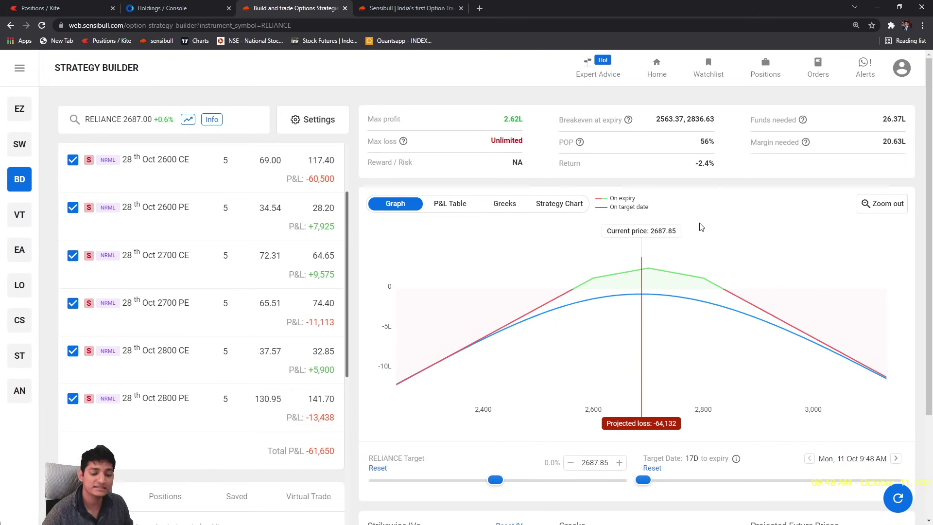
# Back in Kite, search 'RELIANCE 290' and 'RELIANCE 2800' and add both calls to the watchlist.
pyautogui.click(183, 10)
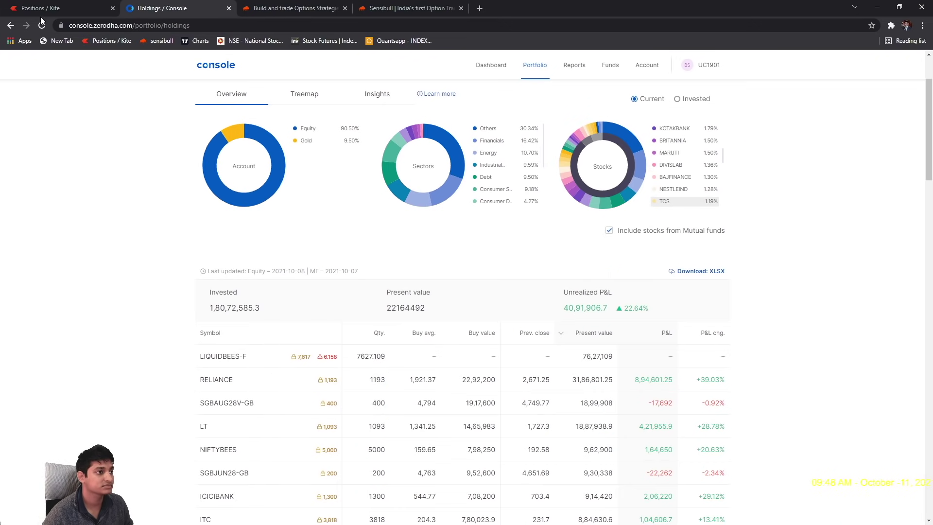
pyautogui.click(83, 14)
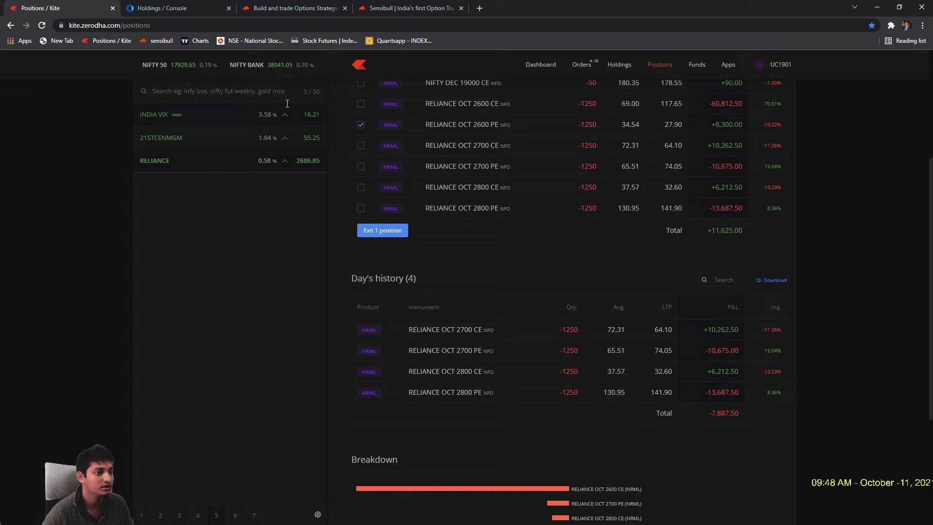
pyautogui.click(259, 90)
pyautogui.write('RELIANCE')
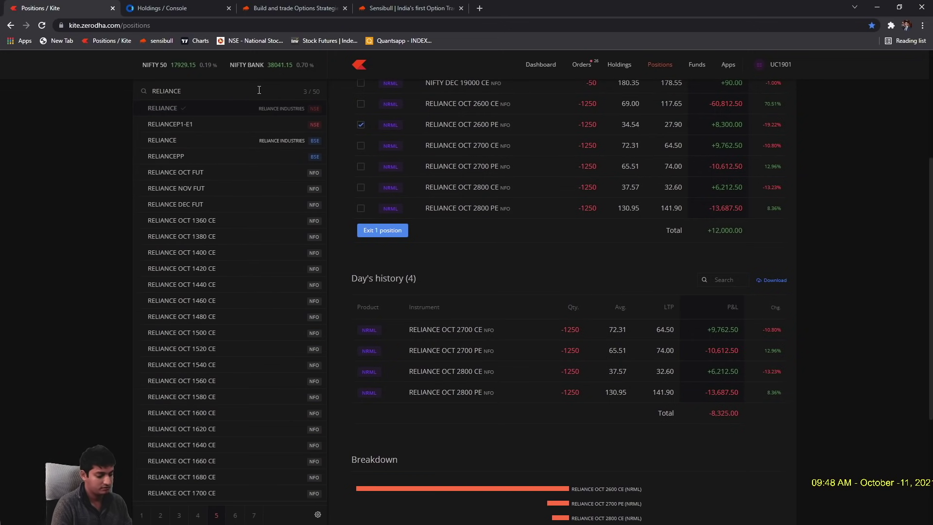
pyautogui.write(' 2900')
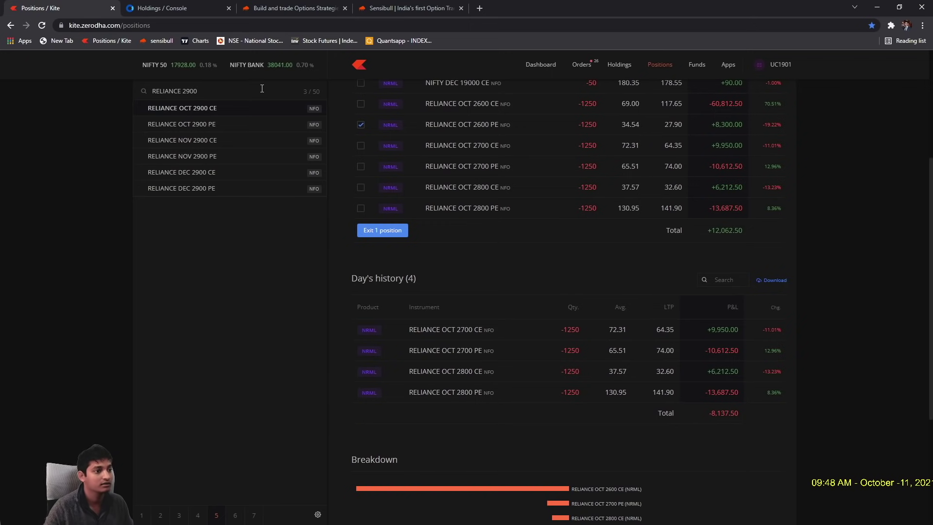
pyautogui.click(314, 109)
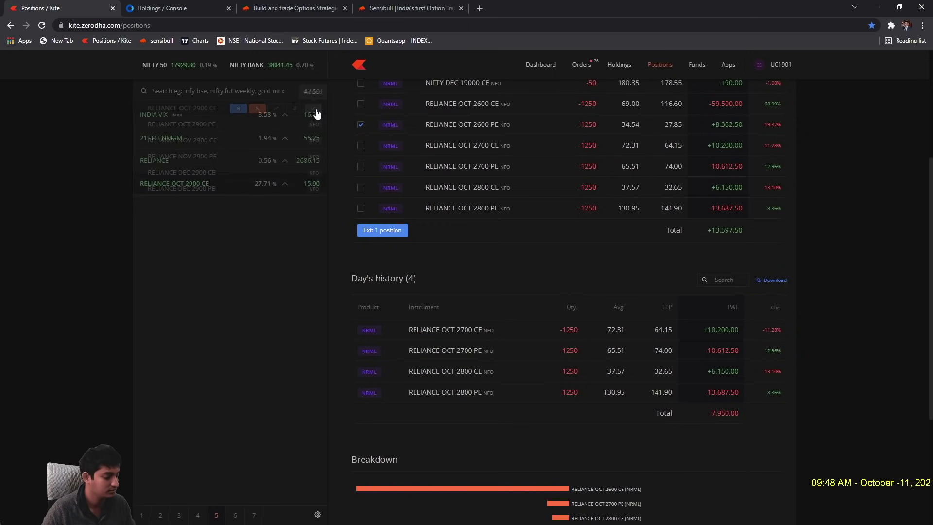
pyautogui.write('RELIANCE 2800')
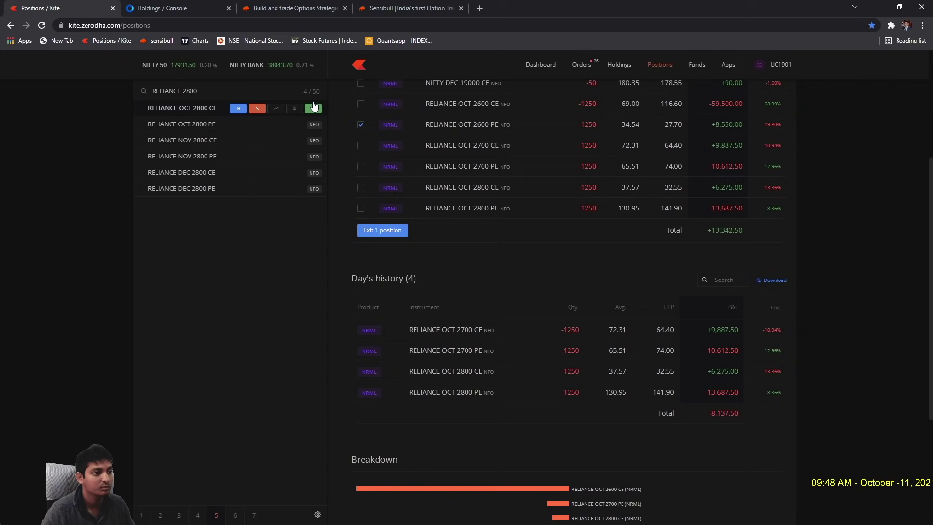
pyautogui.click(314, 108)
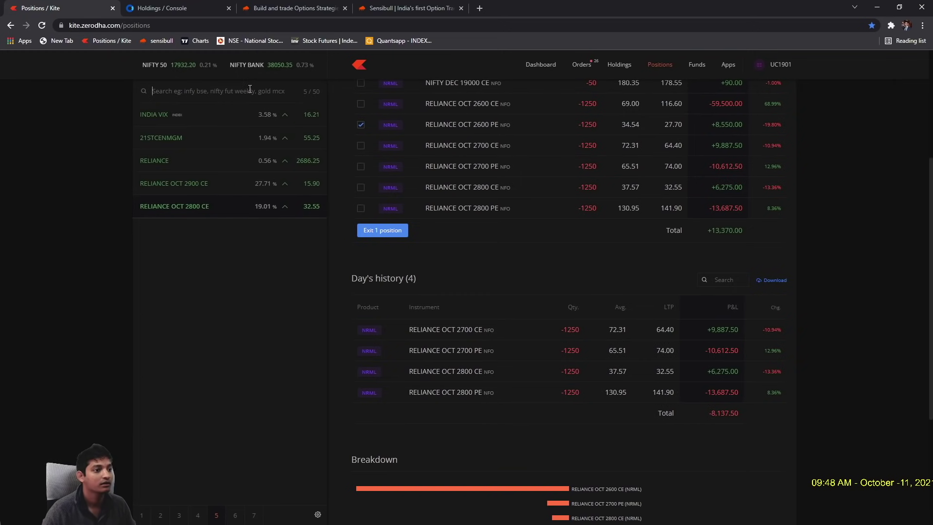
# Remove the unwanted RELIANCE OCT 2900 CE row from the watchlist.
pyautogui.write('RELI')
pyautogui.click(45, 282)
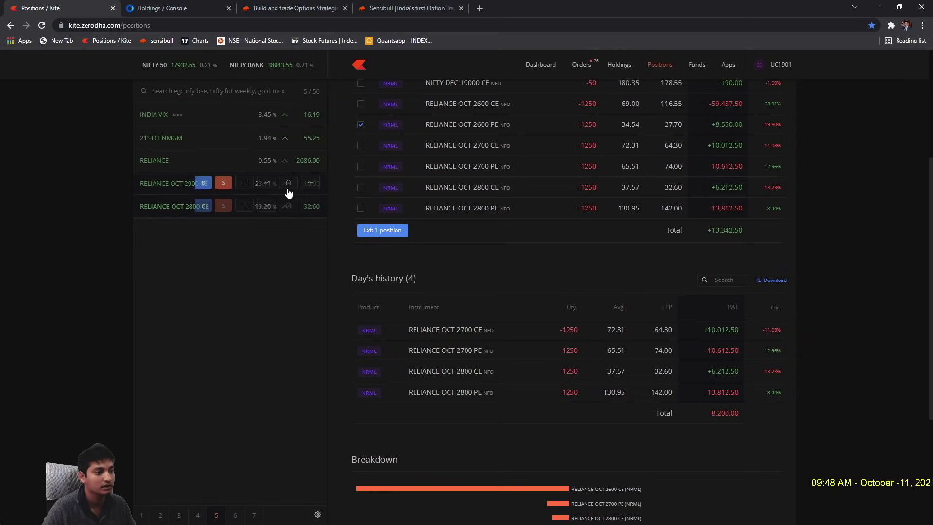
pyautogui.click(288, 183)
pyautogui.click(203, 91)
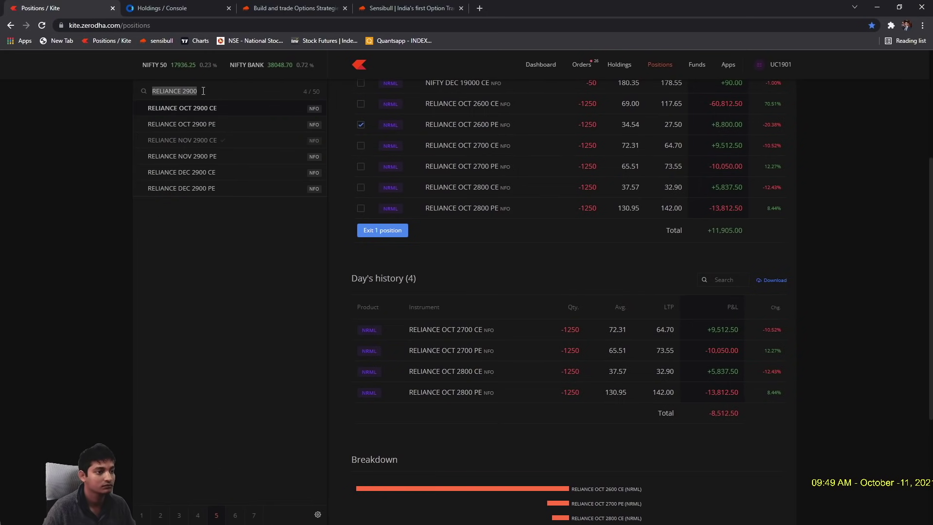
pyautogui.scroll(2, 661, 243)
pyautogui.scroll(-1, 459, 356)
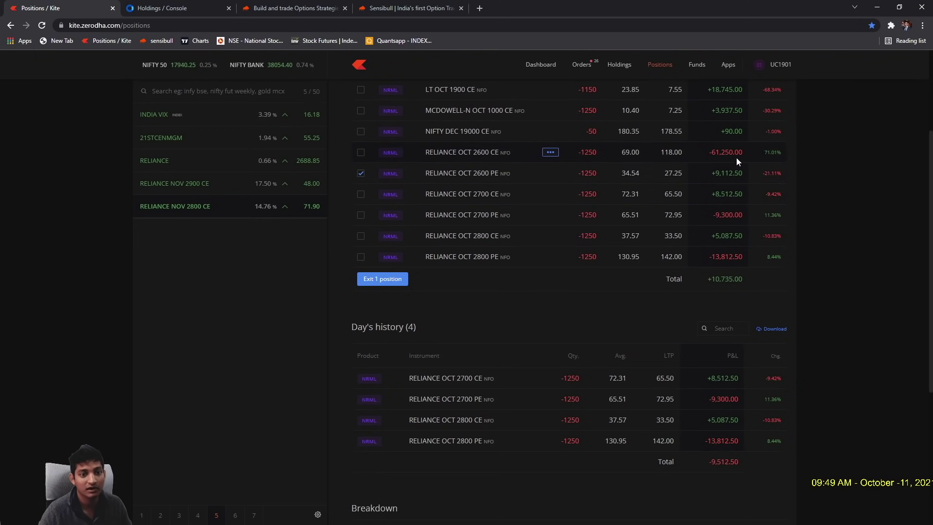
# Select the RELIANCE OCT 2600 CE position alongside the 2600 PE for exit.
pyautogui.scroll(1, 524, 212)
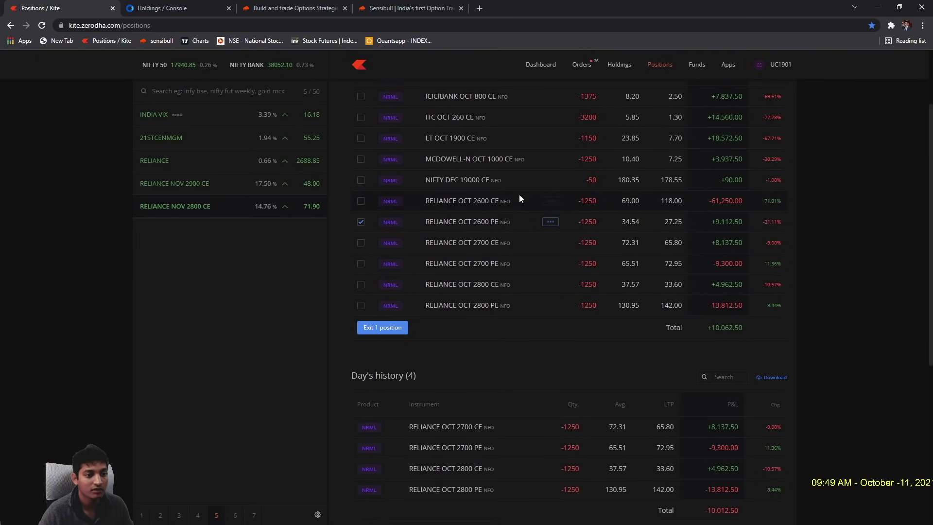
pyautogui.moveTo(500, 201); pyautogui.dragTo(664, 221)
pyautogui.doubleClick(680, 200)
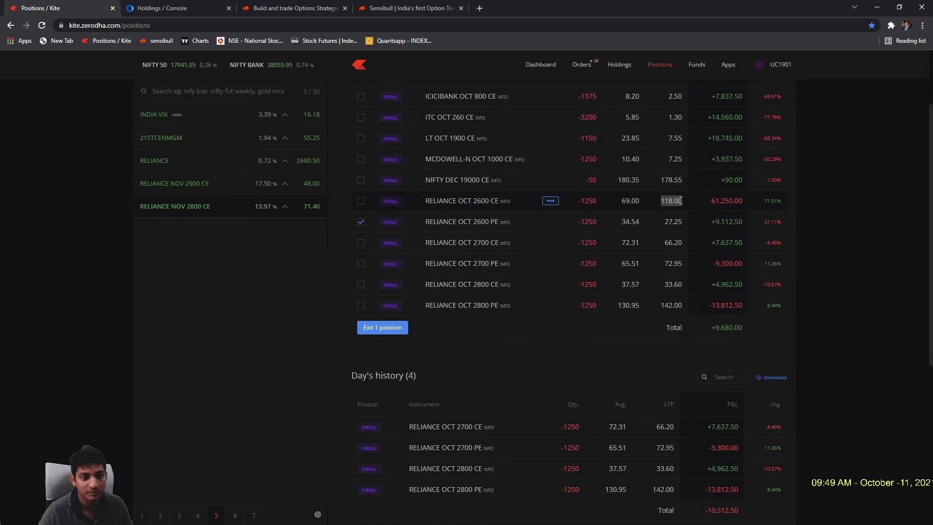
pyautogui.click(489, 201)
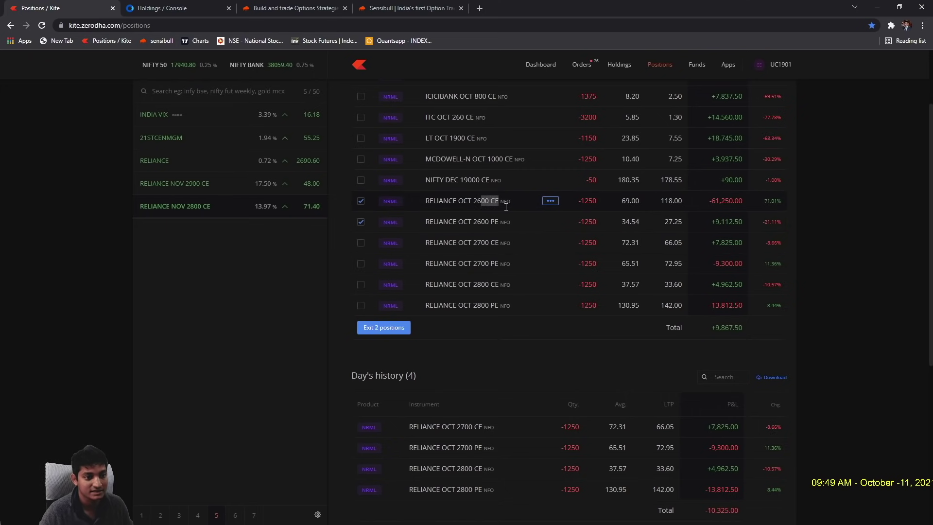
pyautogui.moveTo(474, 222); pyautogui.dragTo(776, 316)
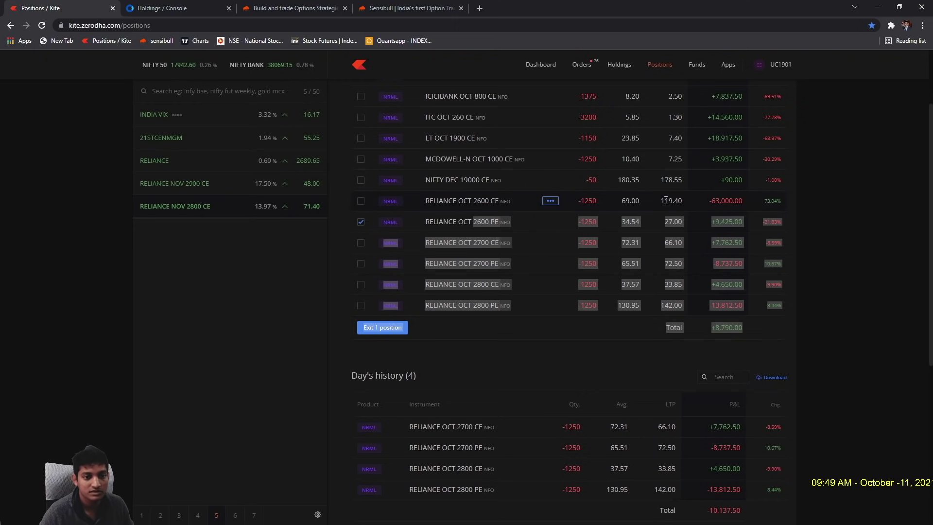
pyautogui.doubleClick(638, 199)
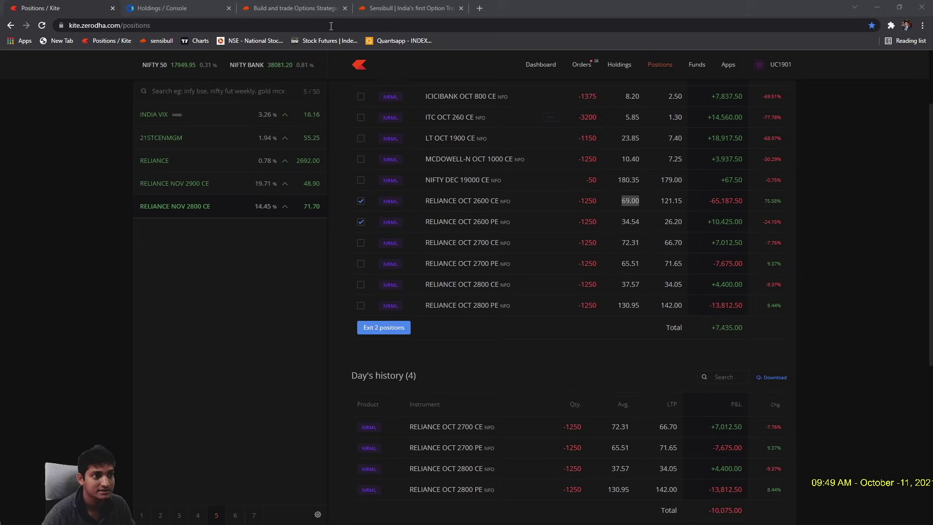
# Return to the RELIANCE strategy builder in Sensibull and go to its Positions page.
pyautogui.click(299, 7)
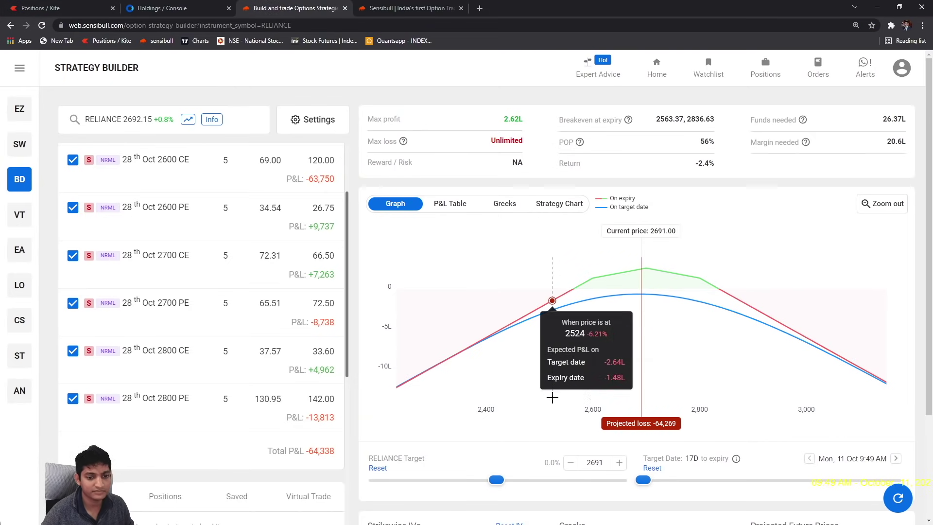
pyautogui.click(778, 78)
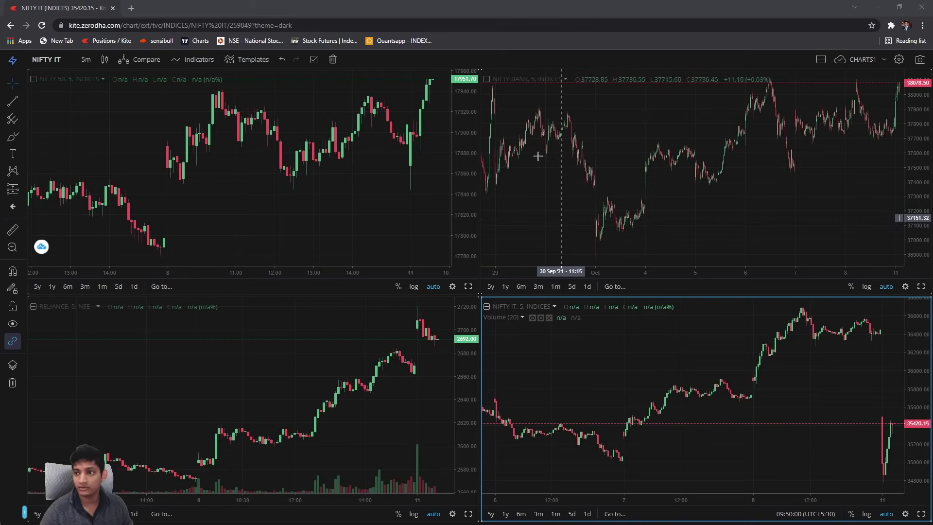
pyautogui.scroll(-2, 457, 146)
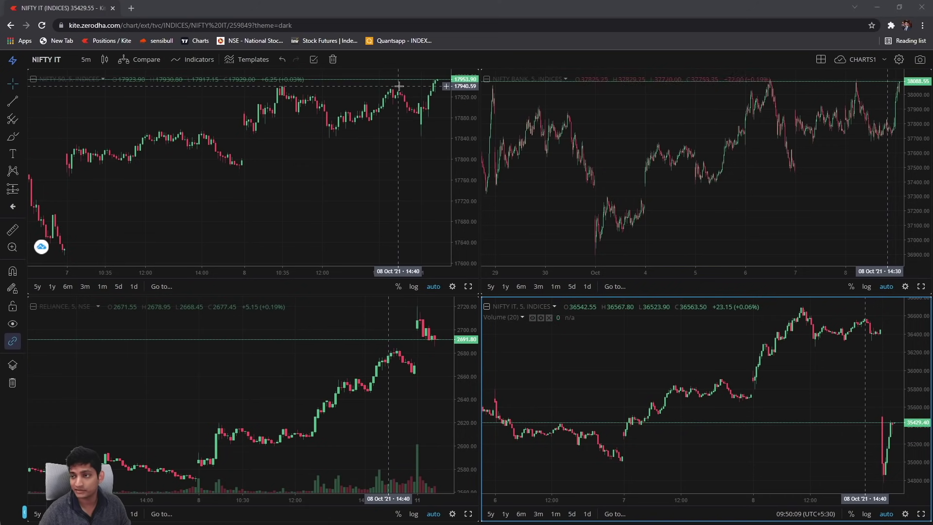
# Zoom the NIFTY 50 chart's time axis to show recent 5-minute candles.
pyautogui.scroll(3, 411, 95)
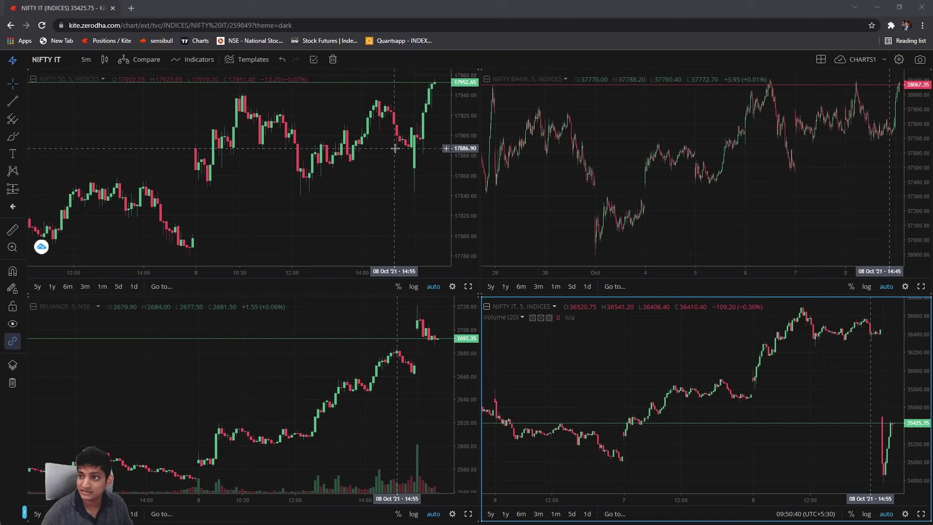
# Switch to the browser window and return to the Kite Positions tab.
pyautogui.hotkey('alt', 'Tab')
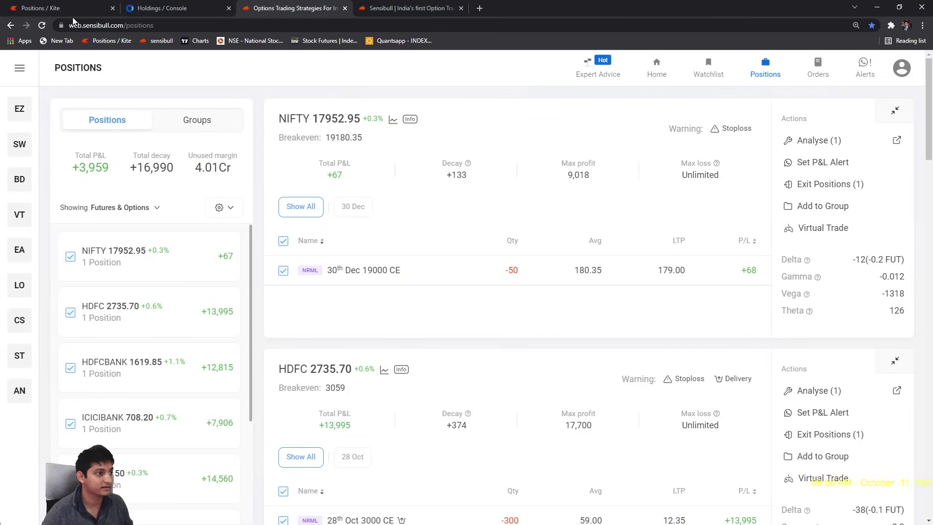
pyautogui.click(72, 10)
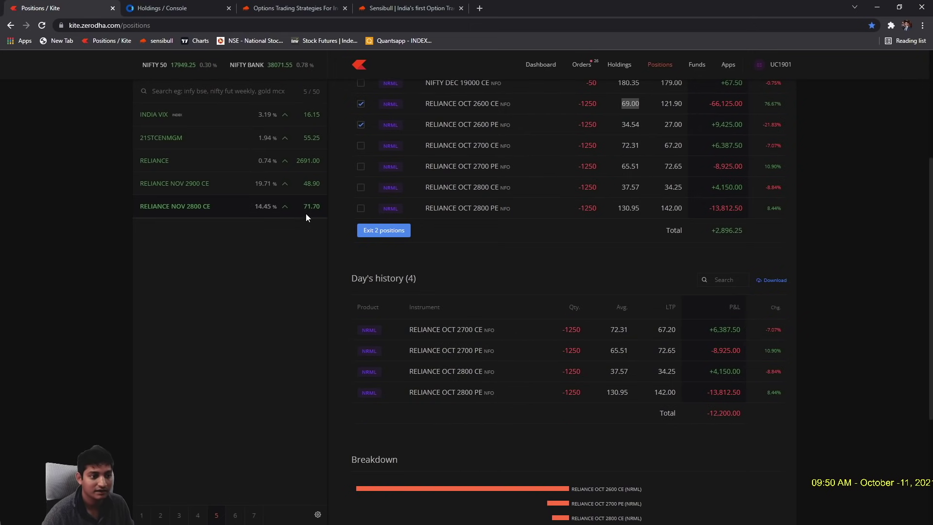
pyautogui.moveTo(297, 160)
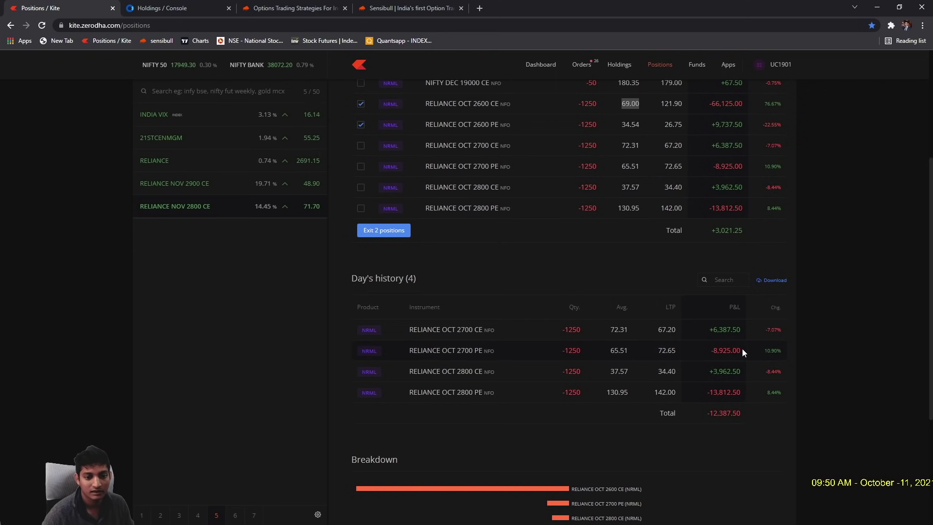
pyautogui.moveTo(742, 350); pyautogui.dragTo(710, 329)
pyautogui.click(872, 366)
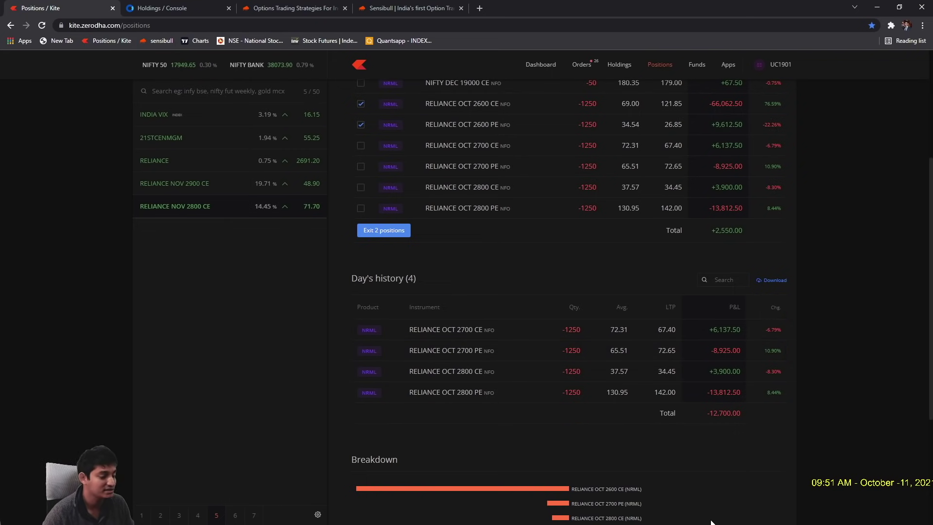
pyautogui.scroll(2, 659, 328)
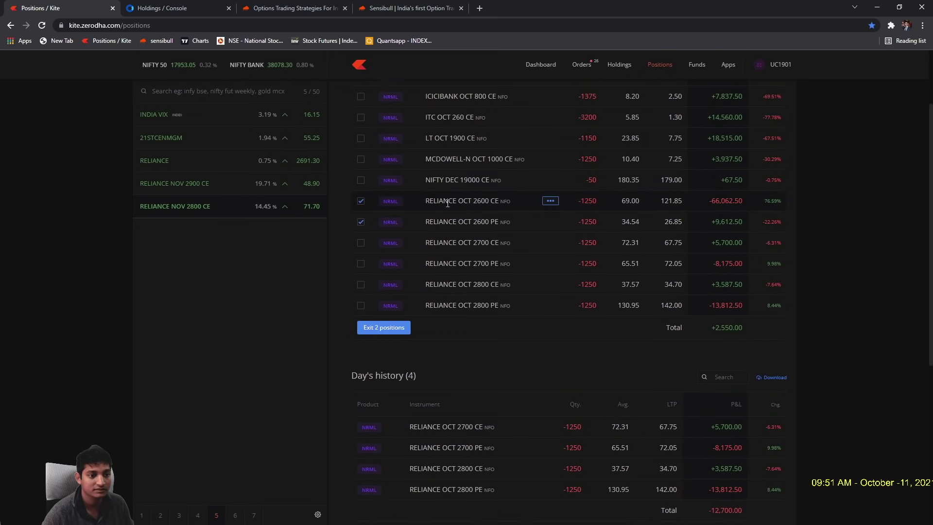
pyautogui.moveTo(448, 200); pyautogui.dragTo(749, 314)
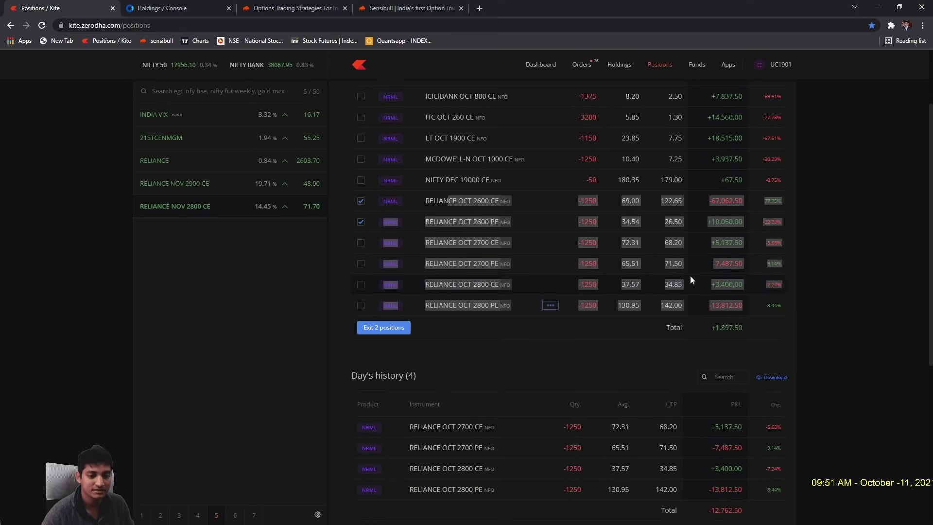
pyautogui.click(853, 262)
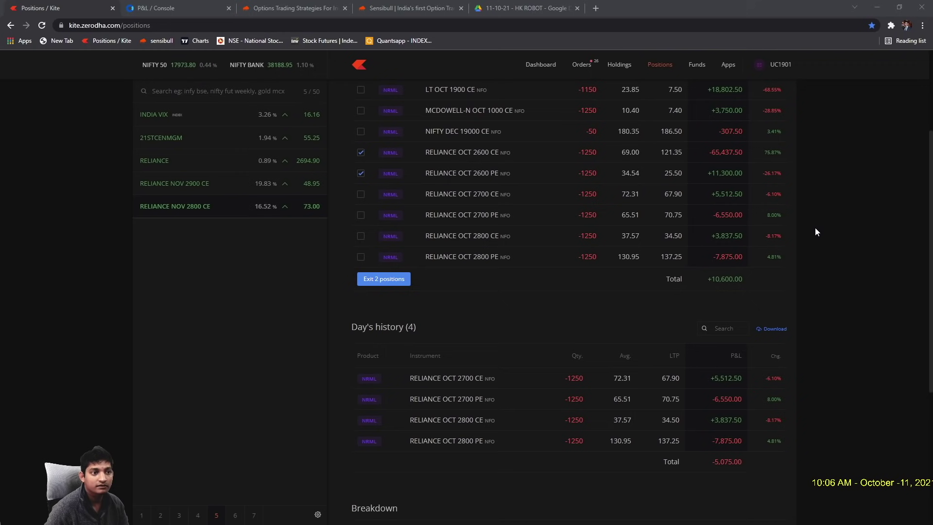
# Set the Console F&O P&L report range to 2021-10-01 through 2021-10-11.
pyautogui.click(204, 8)
pyautogui.click(718, 149)
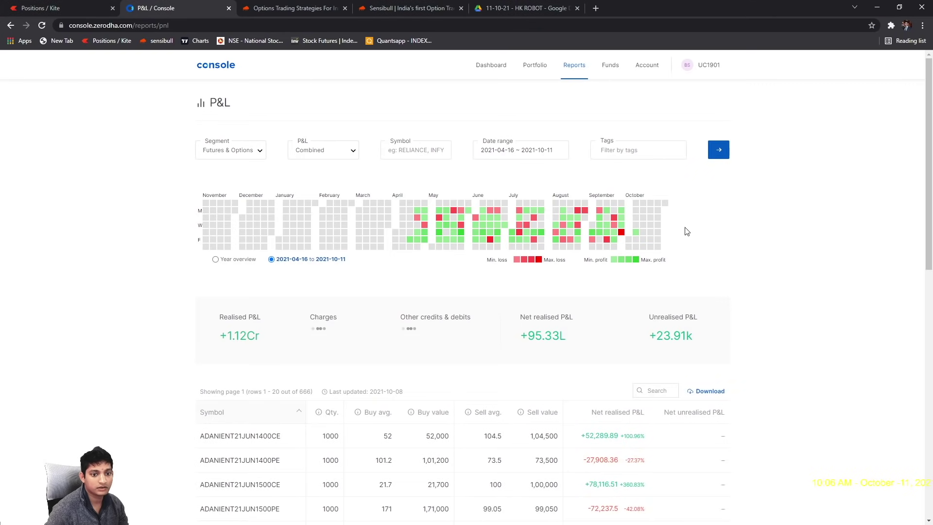
pyautogui.moveTo(637, 236)
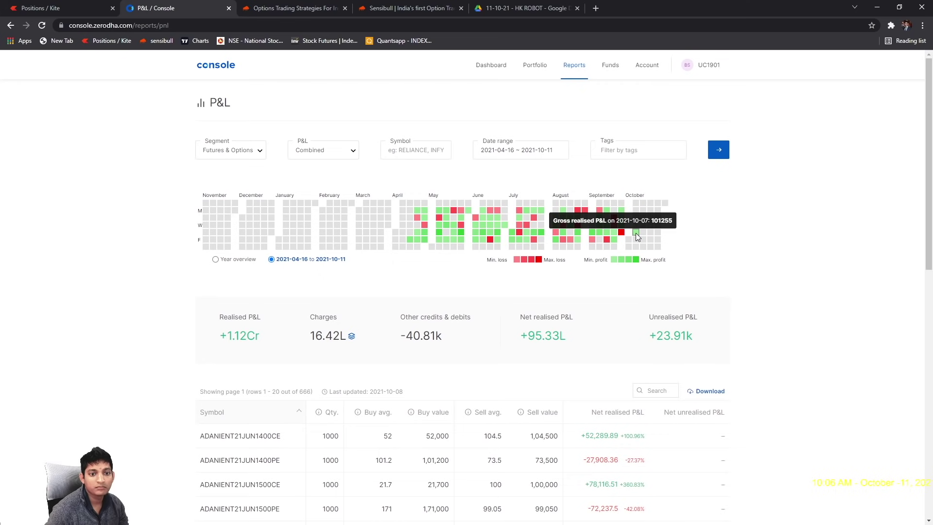
pyautogui.click(506, 150)
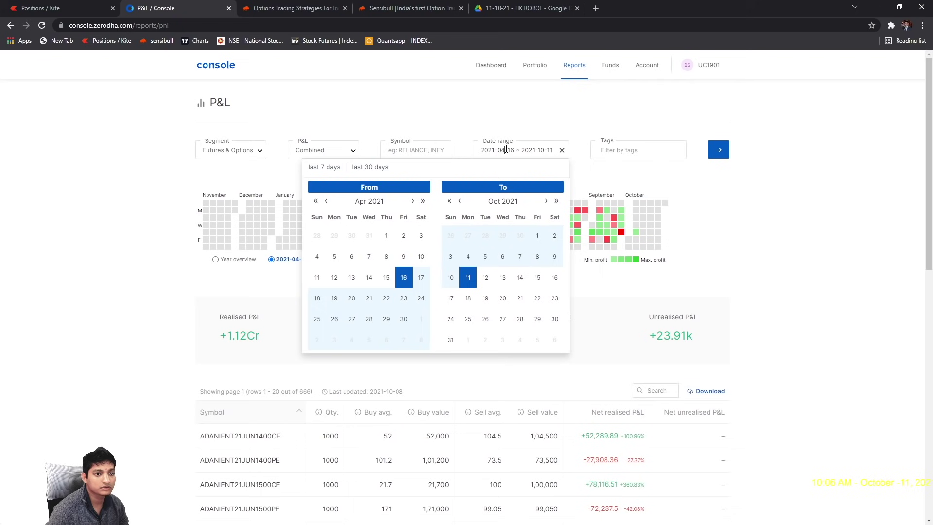
pyautogui.click(413, 202)
pyautogui.click(413, 201)
pyautogui.click(412, 201)
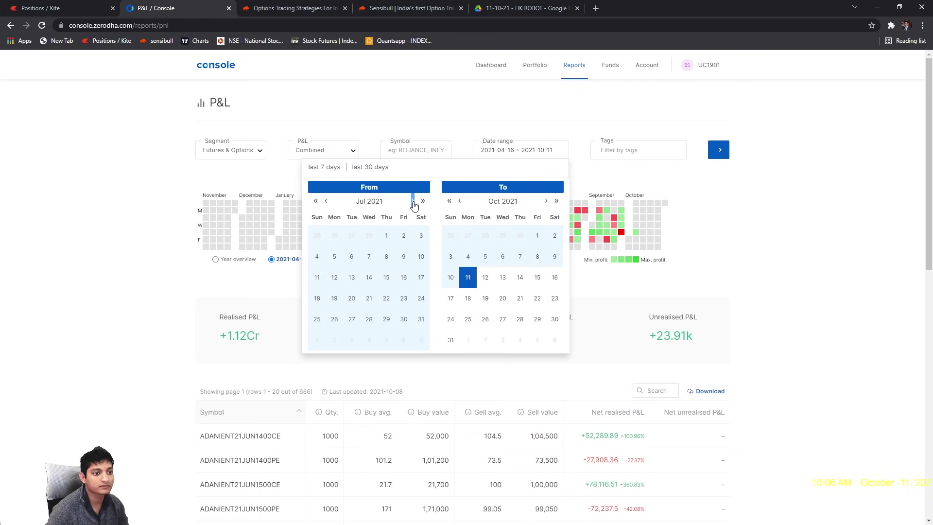
pyautogui.click(413, 202)
pyautogui.click(413, 201)
pyautogui.click(413, 201)
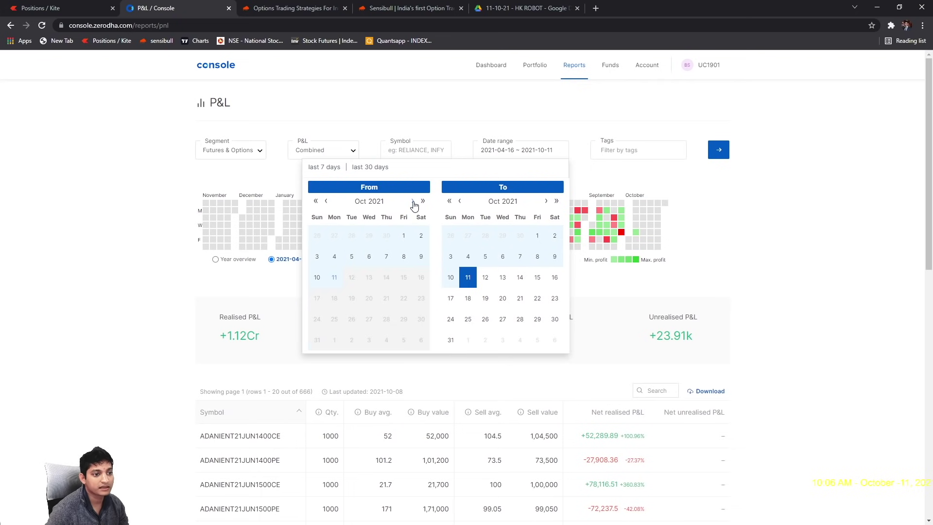
pyautogui.click(404, 235)
pyautogui.click(718, 155)
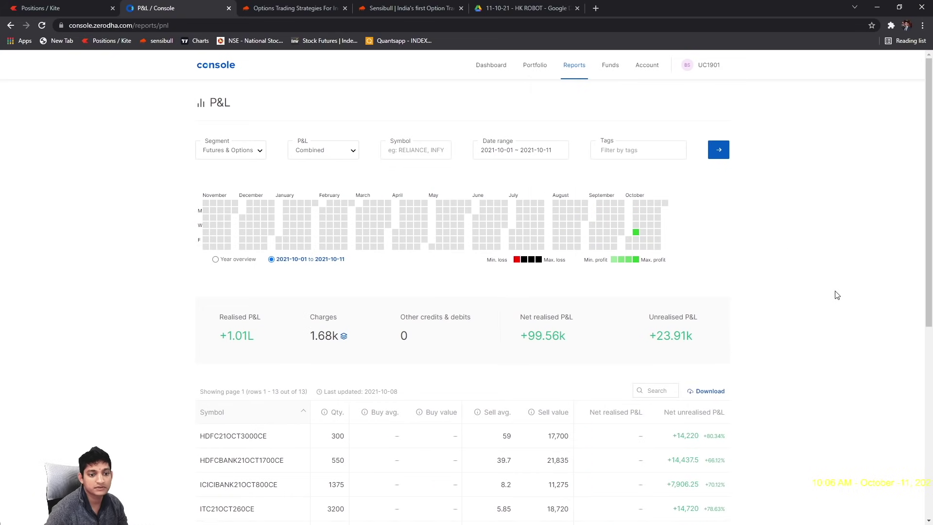
# Highlight the 17500PE and 18000CE strikes in the NIFTY option symbols.
pyautogui.scroll(-7, 835, 293)
pyautogui.scroll(1, 835, 294)
pyautogui.moveTo(265, 318)
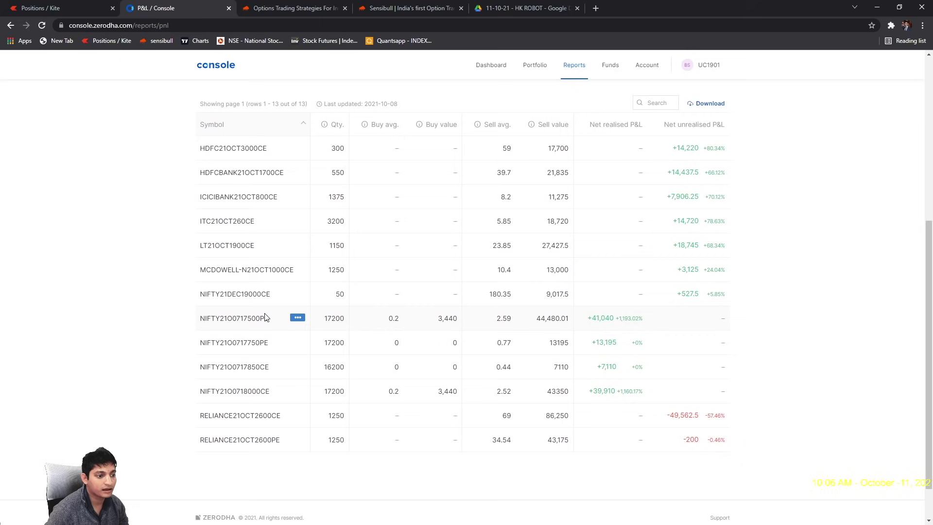
pyautogui.moveTo(242, 321); pyautogui.dragTo(271, 320)
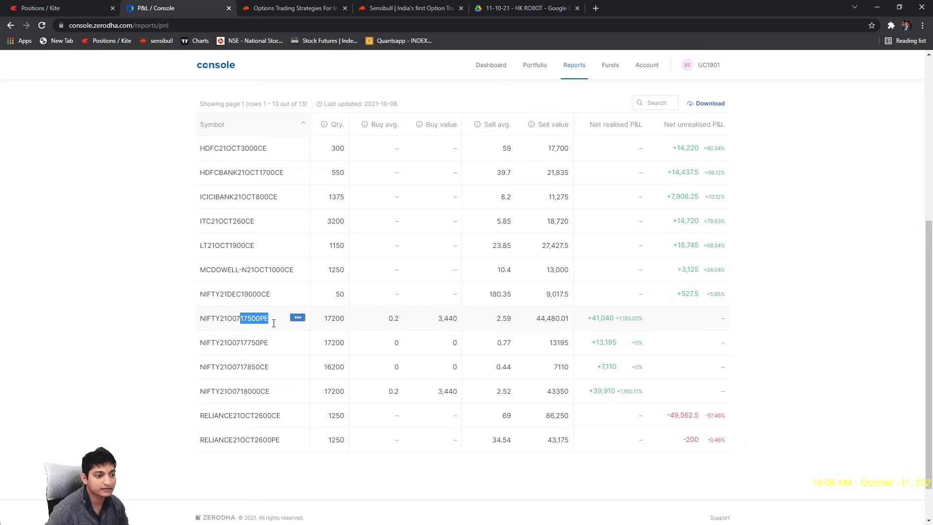
pyautogui.moveTo(243, 392); pyautogui.dragTo(276, 392)
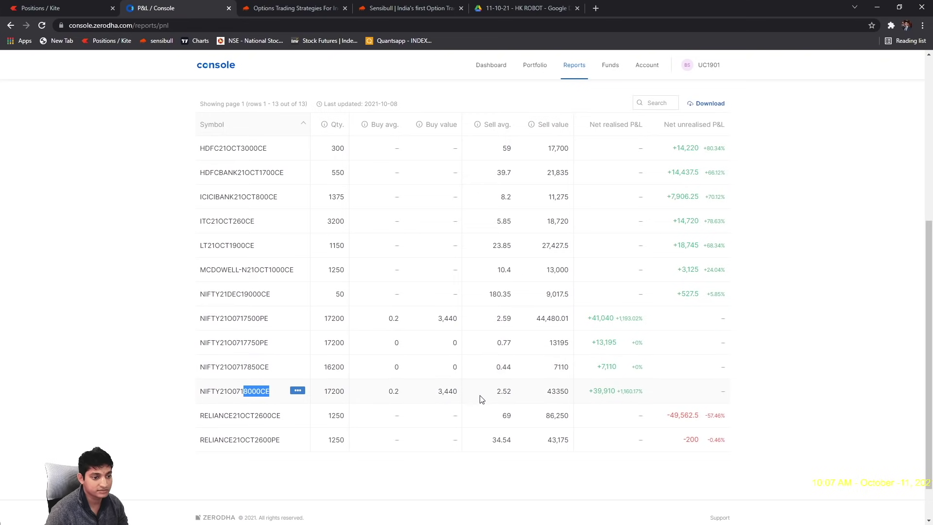
# Highlight the 18000CE and 17500PE row values and the 17750PE sell average of 0.77.
pyautogui.moveTo(418, 394); pyautogui.dragTo(613, 397)
pyautogui.moveTo(541, 319); pyautogui.dragTo(658, 323)
pyautogui.click(694, 328)
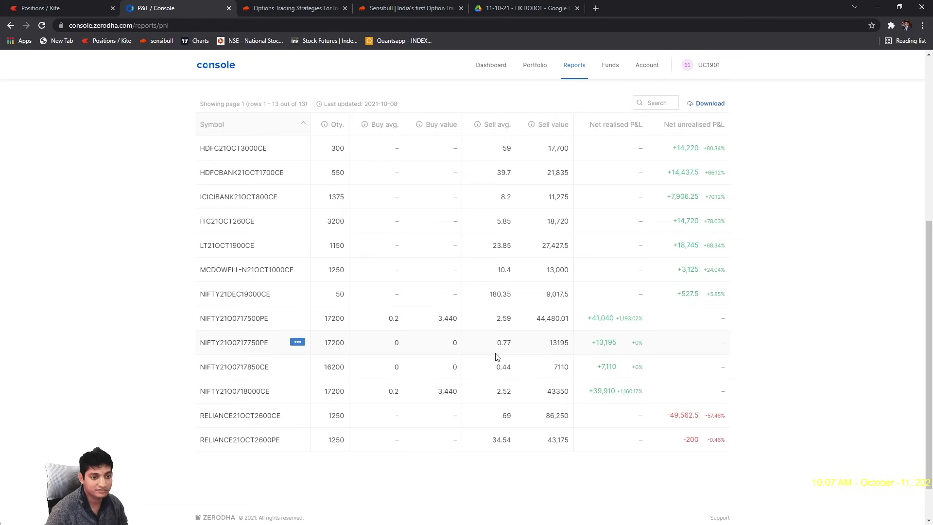
pyautogui.moveTo(496, 343); pyautogui.dragTo(514, 368)
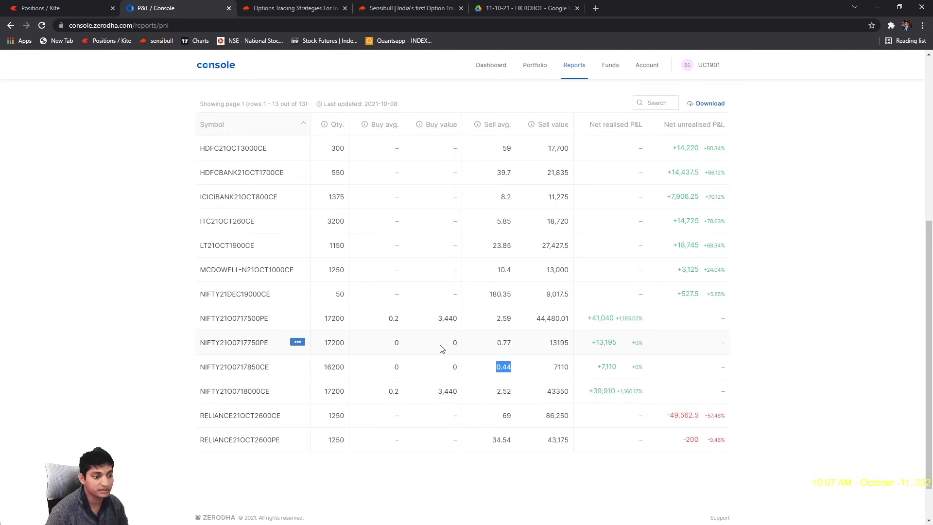
# Highlight the full symbols NIFTY21O0717500PE and NIFTY21O0718000CE in the P&L table.
pyautogui.scroll(1, 488, 377)
pyautogui.scroll(5, 488, 378)
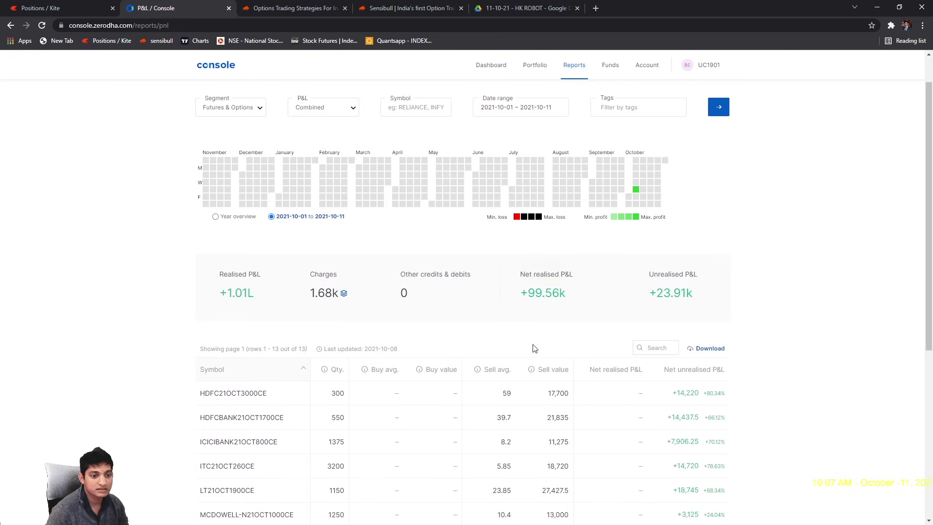
pyautogui.moveTo(242, 290)
pyautogui.scroll(-5, 408, 399)
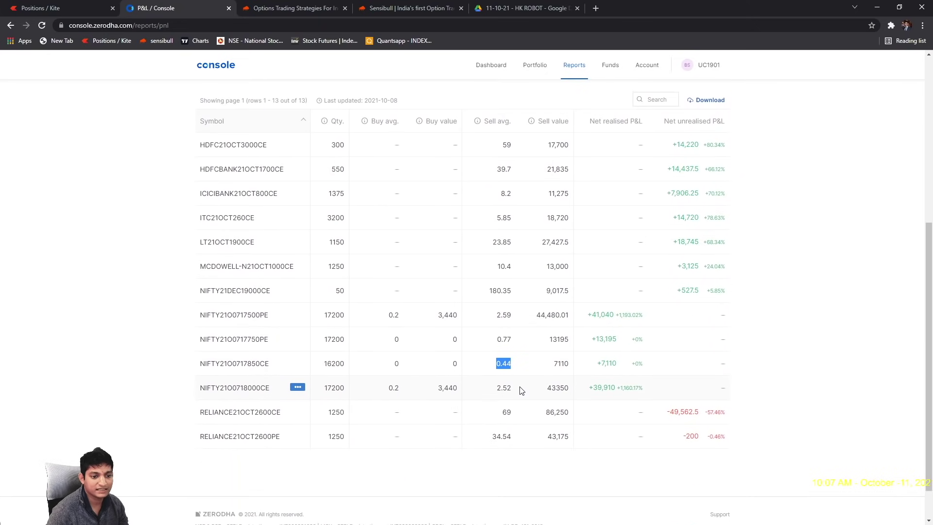
pyautogui.scroll(1, 506, 398)
pyautogui.keyDown('shift'); pyautogui.click(515, 444); pyautogui.keyUp('shift')
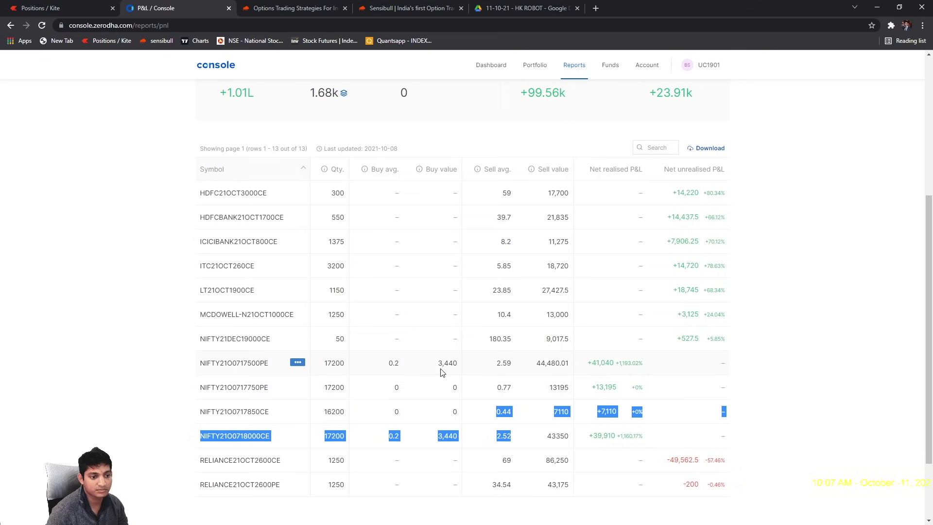
pyautogui.doubleClick(219, 362)
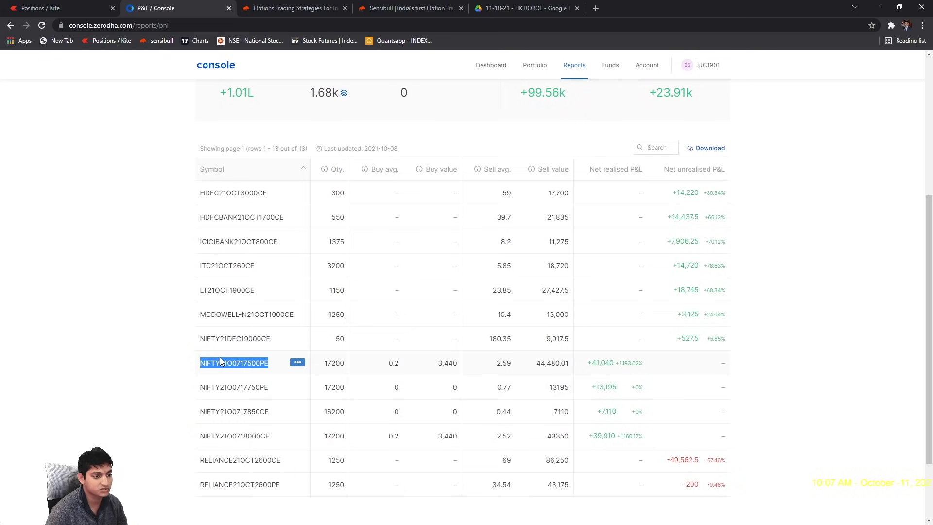
pyautogui.doubleClick(249, 434)
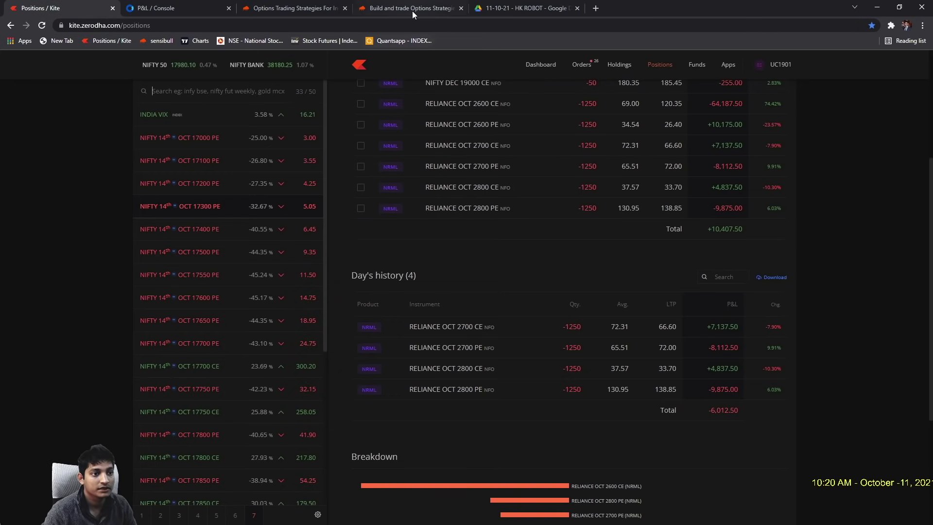
# Switch to the Sensibull strategy builder showing the 14 Oct 18200 CE / 17700 PE short strangle.
pyautogui.click(412, 11)
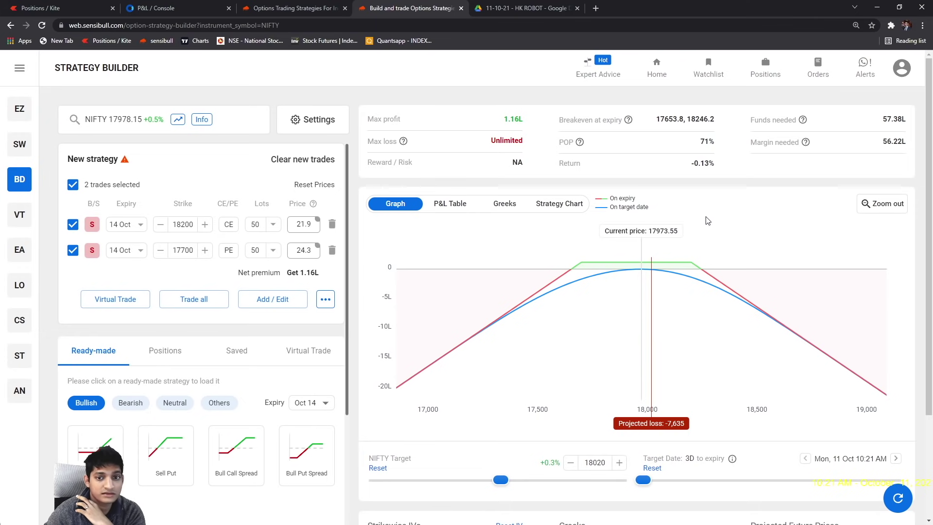
# Move the NIFTY target to 16180 for a 10% fall, then back to 18080 (-30,071 loss).
pyautogui.scroll(-2, 708, 220)
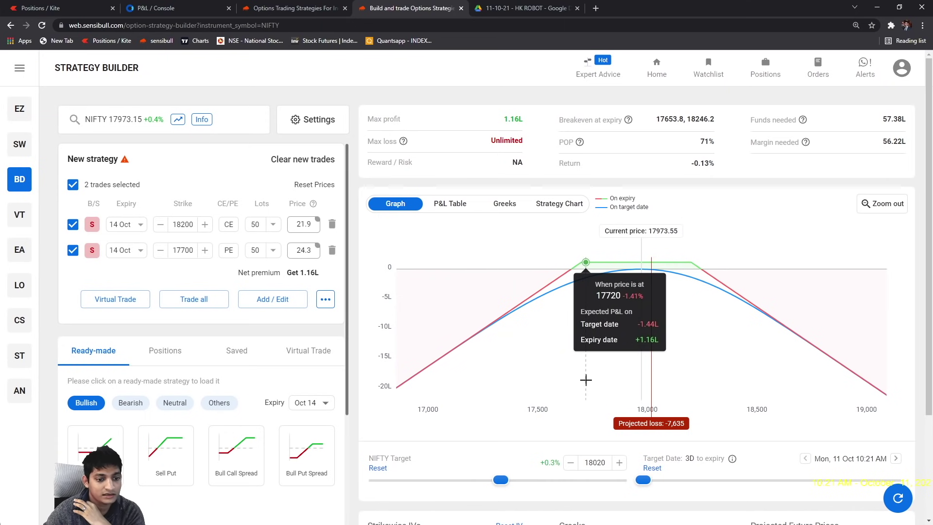
pyautogui.scroll(-1, 586, 379)
pyautogui.moveTo(501, 432); pyautogui.dragTo(431, 431)
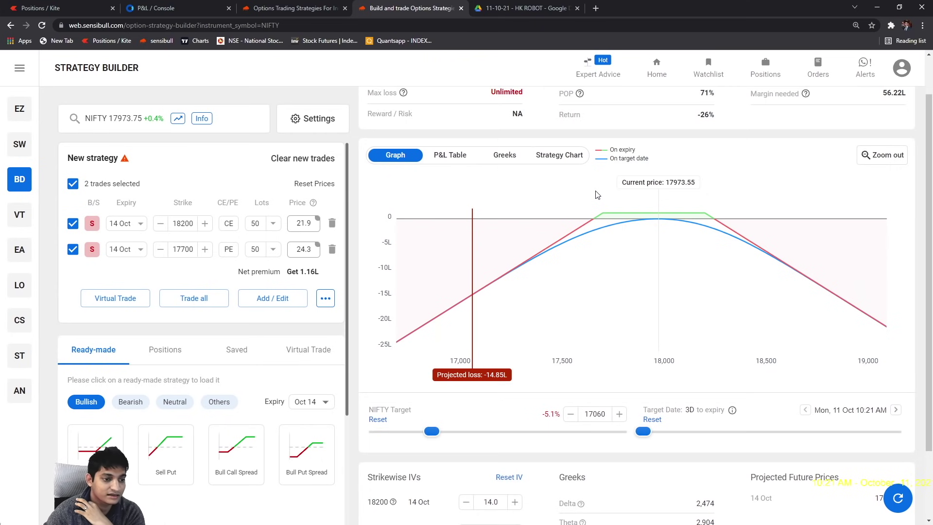
pyautogui.click(368, 434)
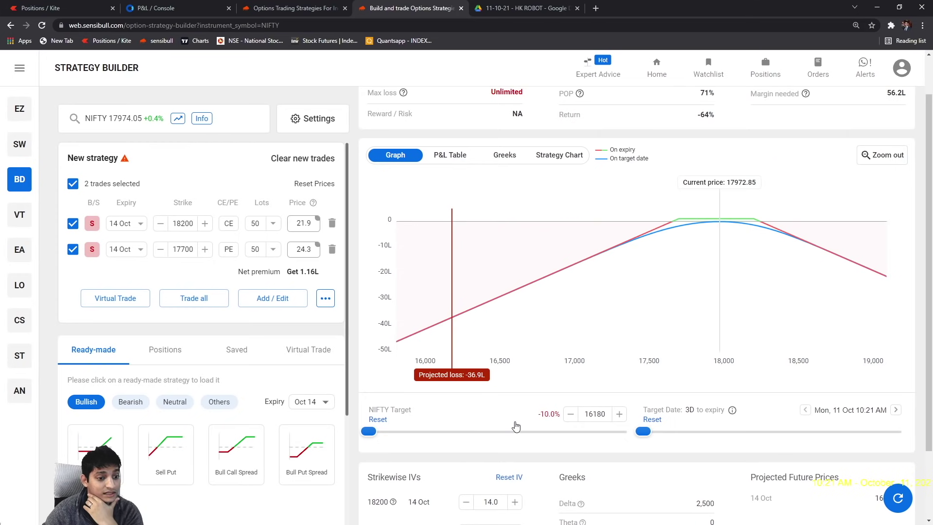
pyautogui.scroll(1, 516, 346)
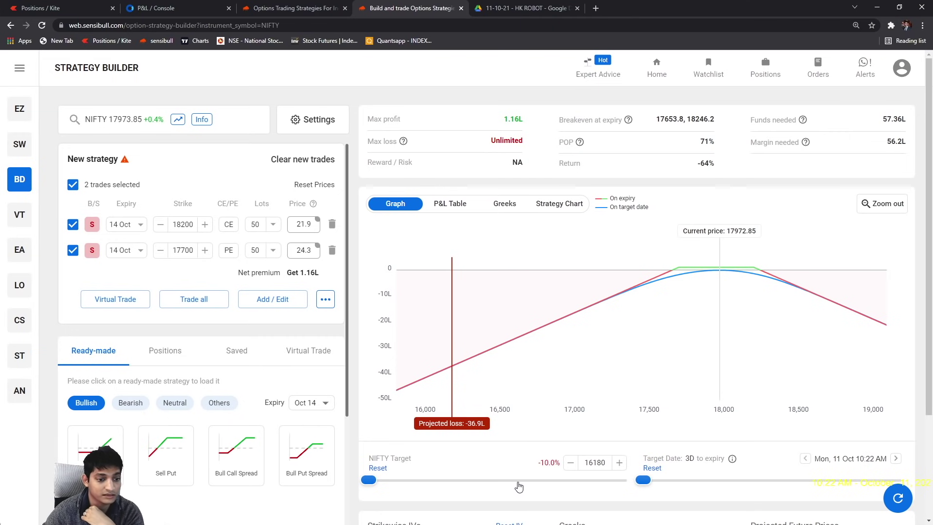
pyautogui.click(505, 480)
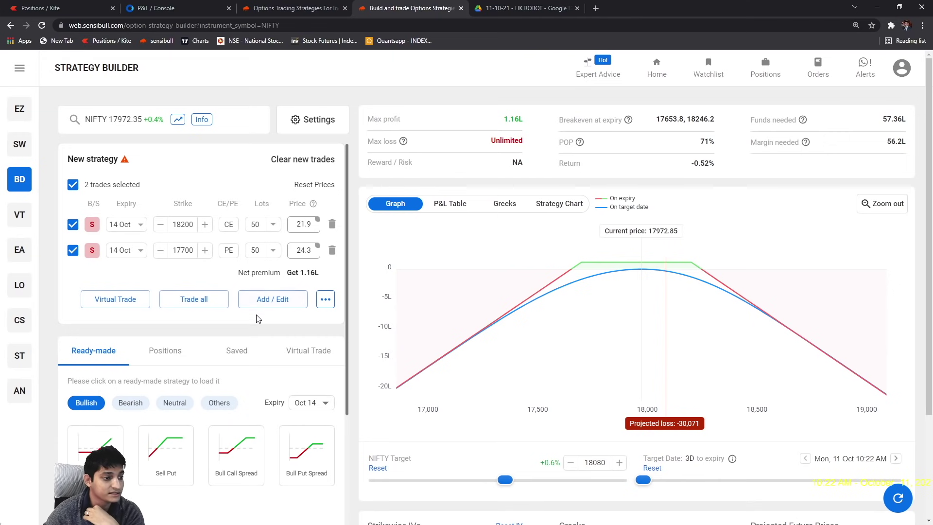
# Reset leg prices and sell the 17700 PE and 18200 CE at market in 1250-quantity orders.
pyautogui.click(323, 187)
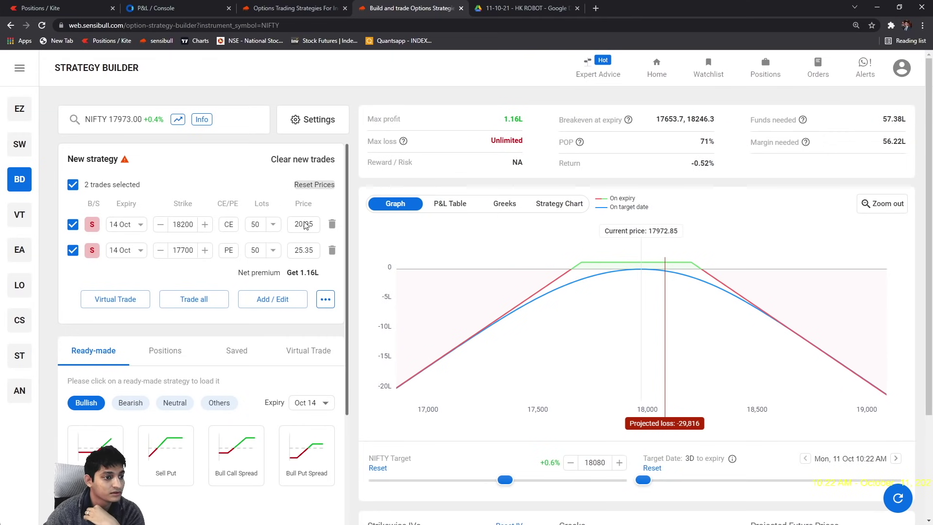
pyautogui.click(202, 300)
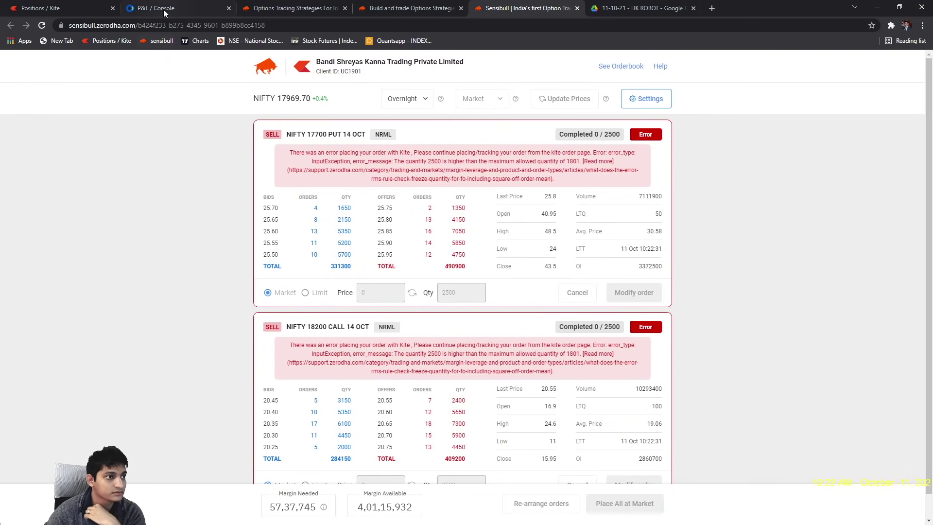
pyautogui.click(282, 8)
pyautogui.click(202, 300)
pyautogui.click(628, 510)
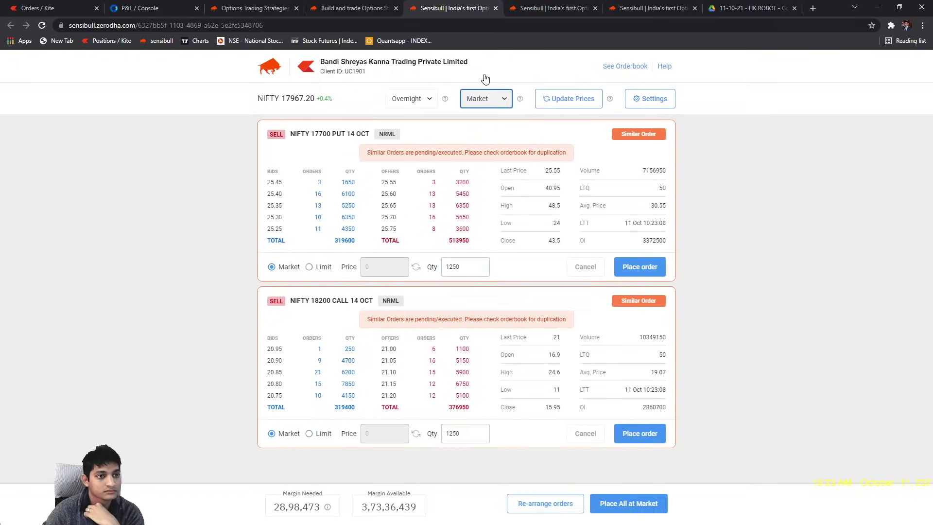
pyautogui.click(629, 504)
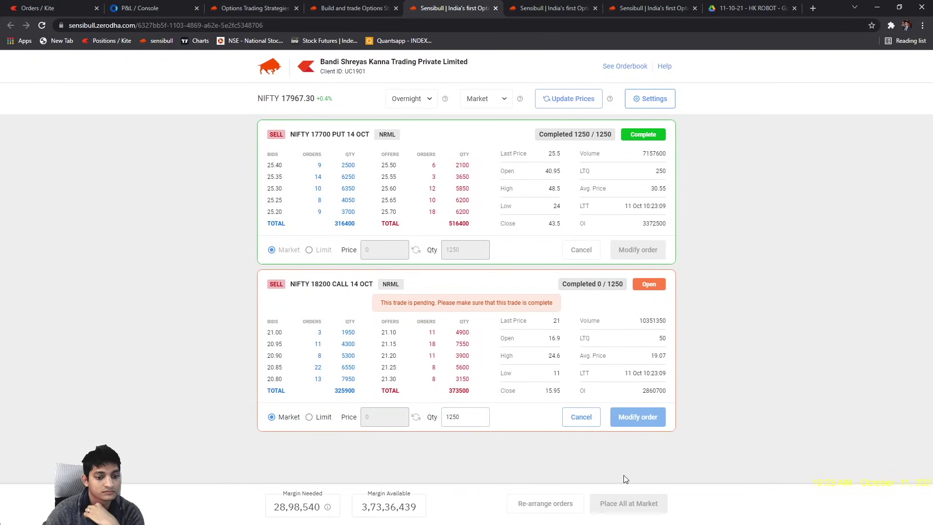
pyautogui.click(49, 8)
pyautogui.click(660, 65)
pyautogui.scroll(-5, 648, 249)
pyautogui.scroll(1, 627, 311)
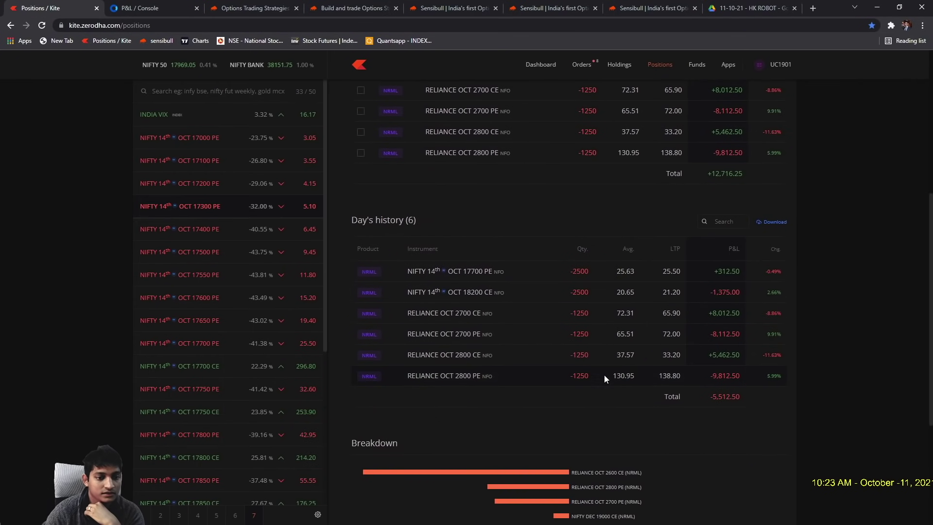
pyautogui.moveTo(566, 275); pyautogui.dragTo(768, 294)
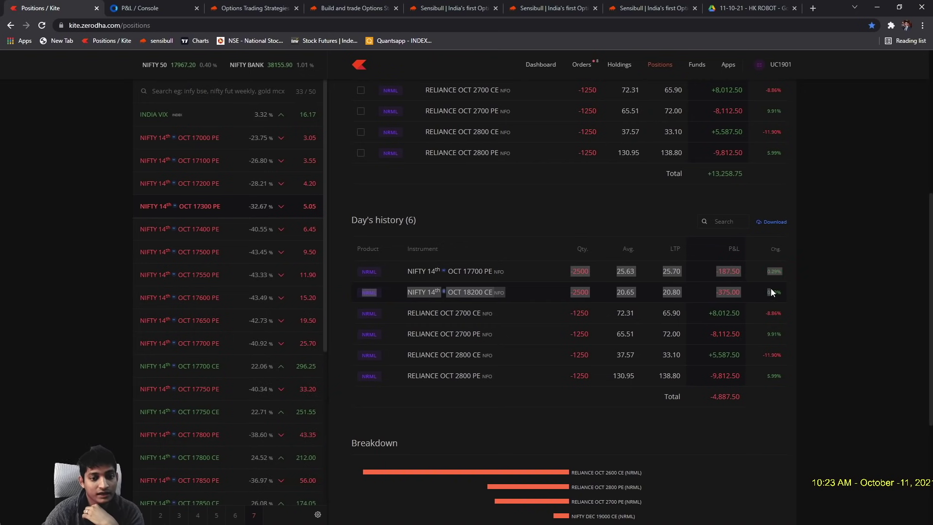
pyautogui.click(772, 289)
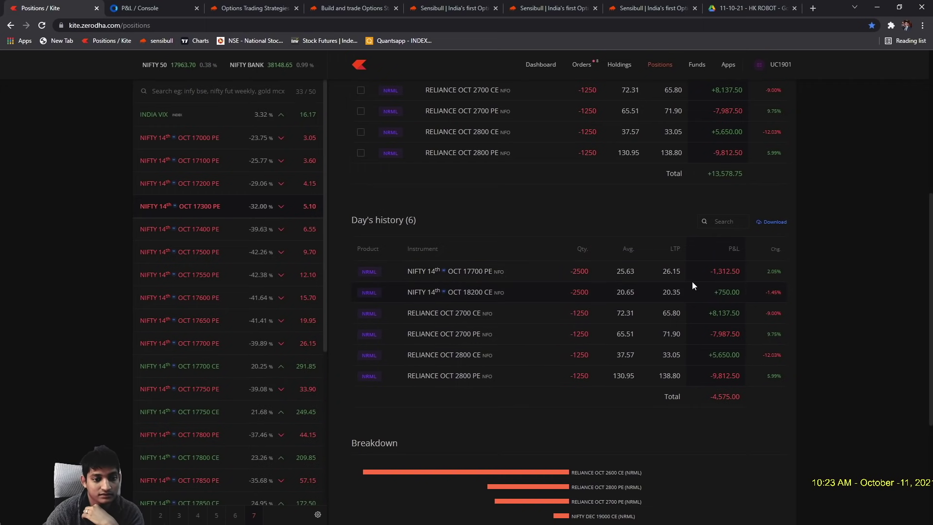
pyautogui.moveTo(751, 289); pyautogui.dragTo(726, 273)
pyautogui.click(837, 269)
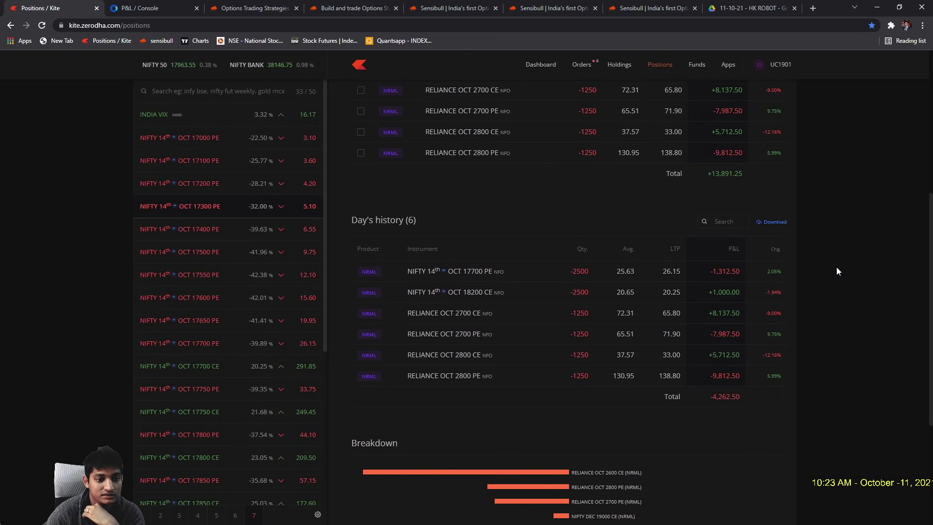